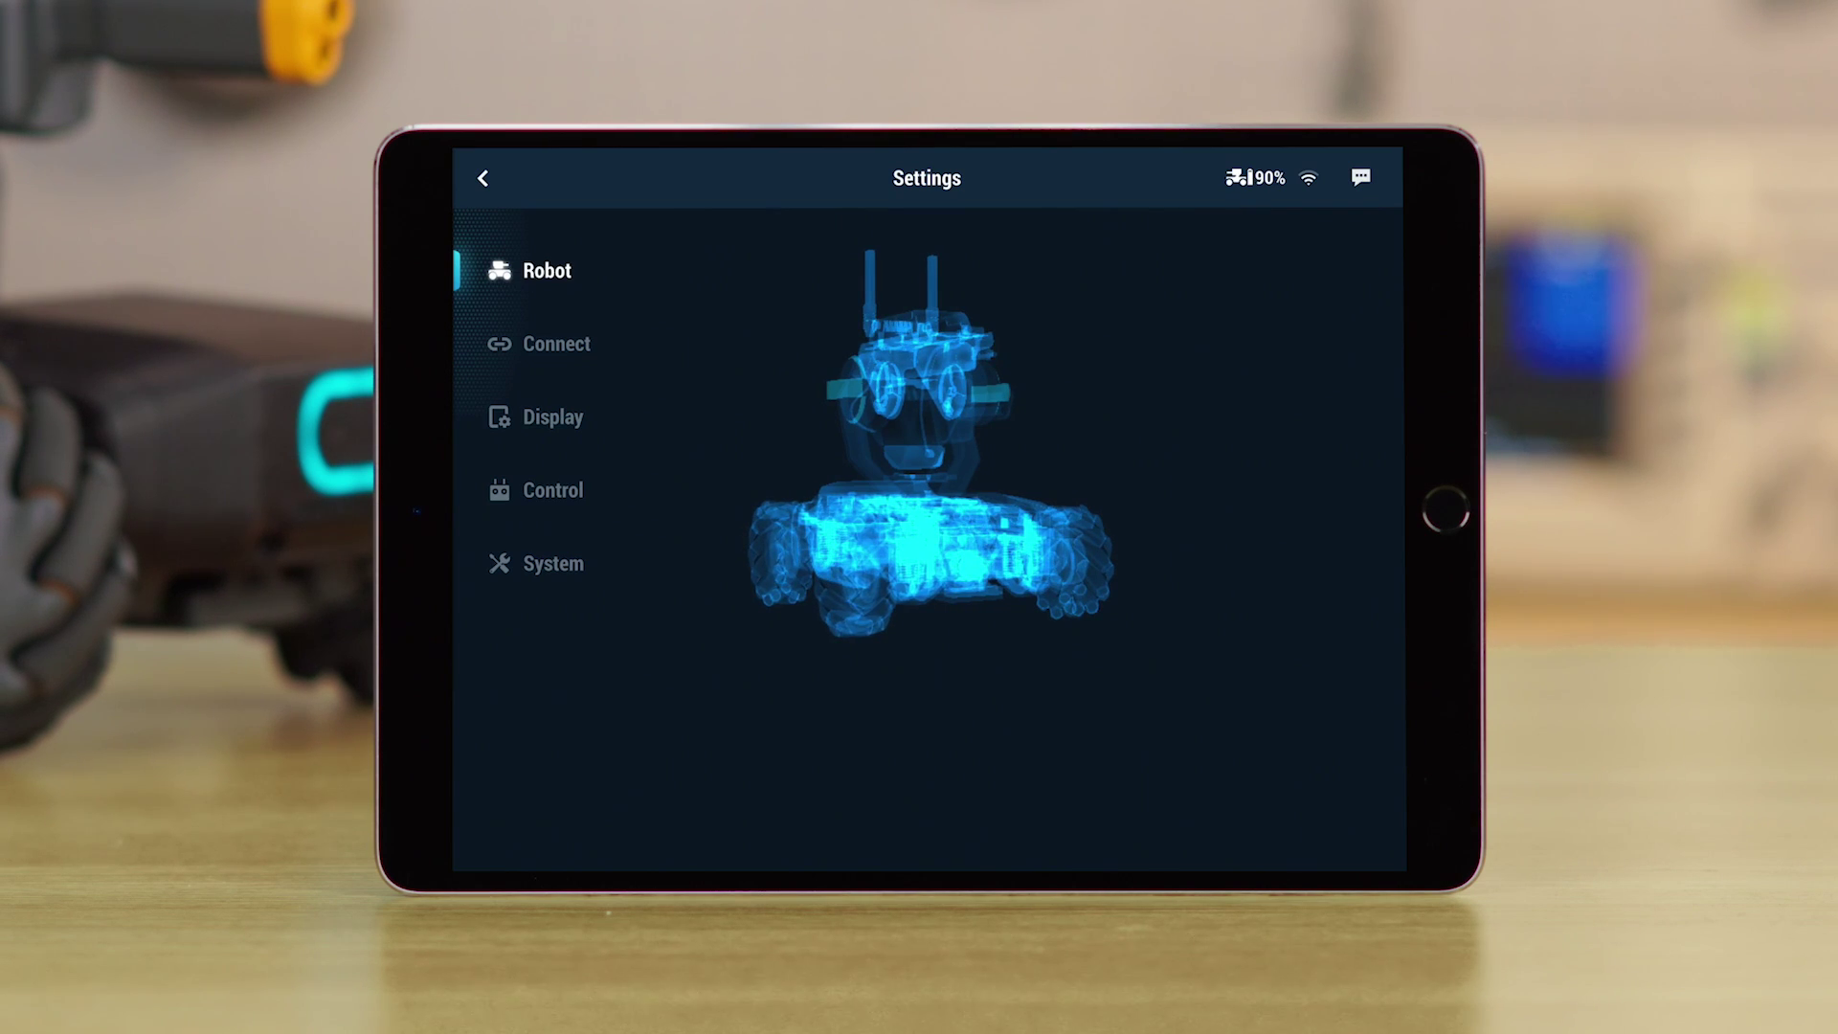
Exit Settings back to the live first-person view with the HP bar and gimbal angle
{"action": "left_click", "coordinate": [484, 174]}
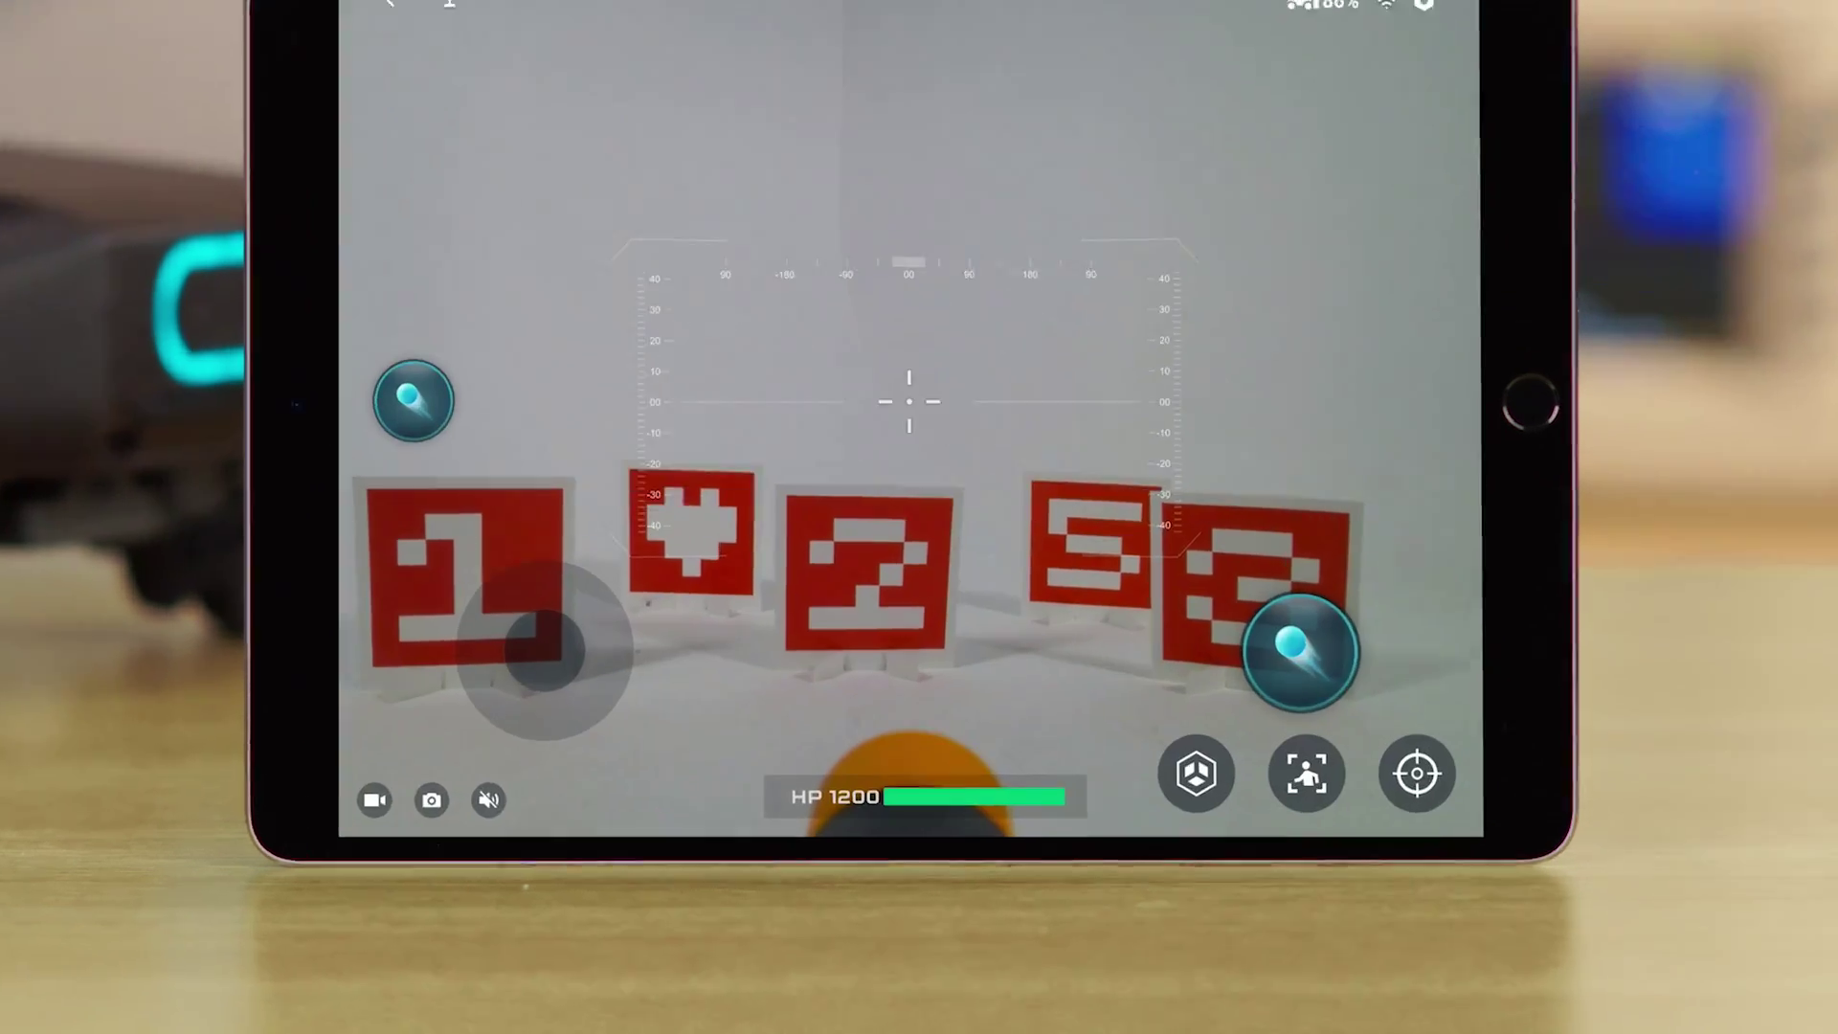
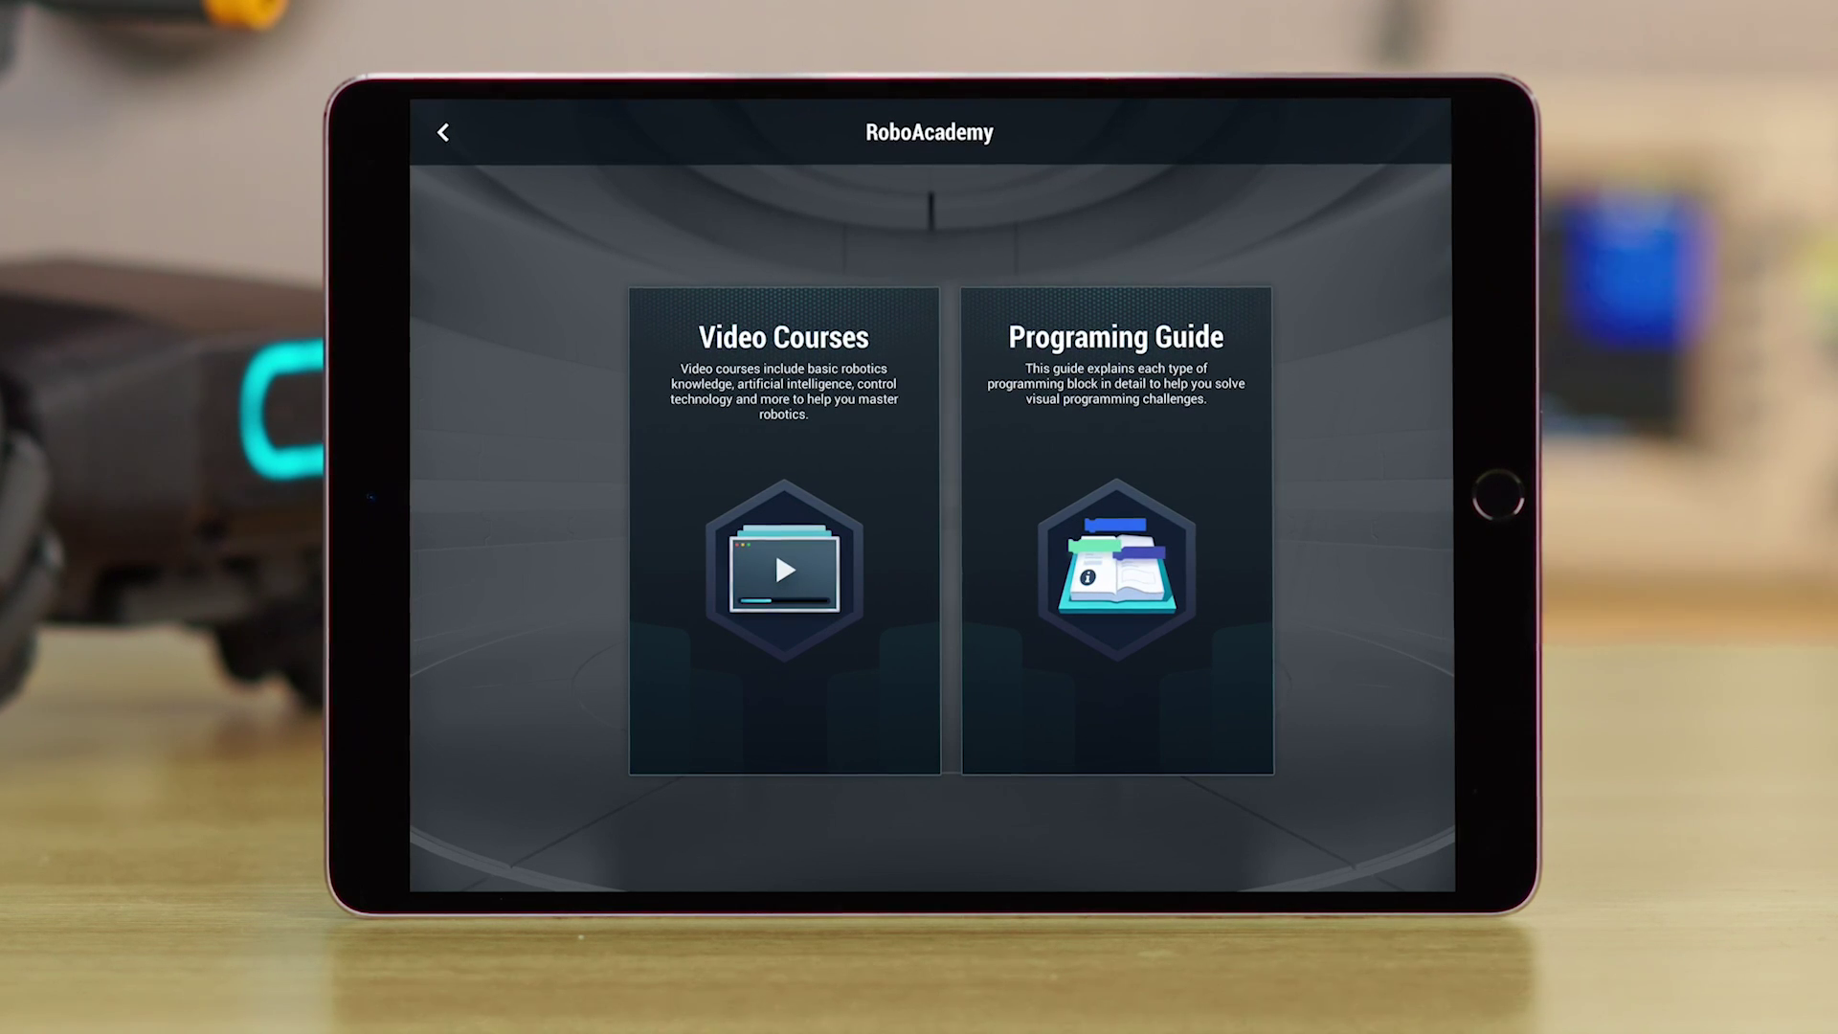
Back out of RoboAcademy, then out of Lab, to reach the home screen
{"action": "left_click", "coordinate": [444, 132]}
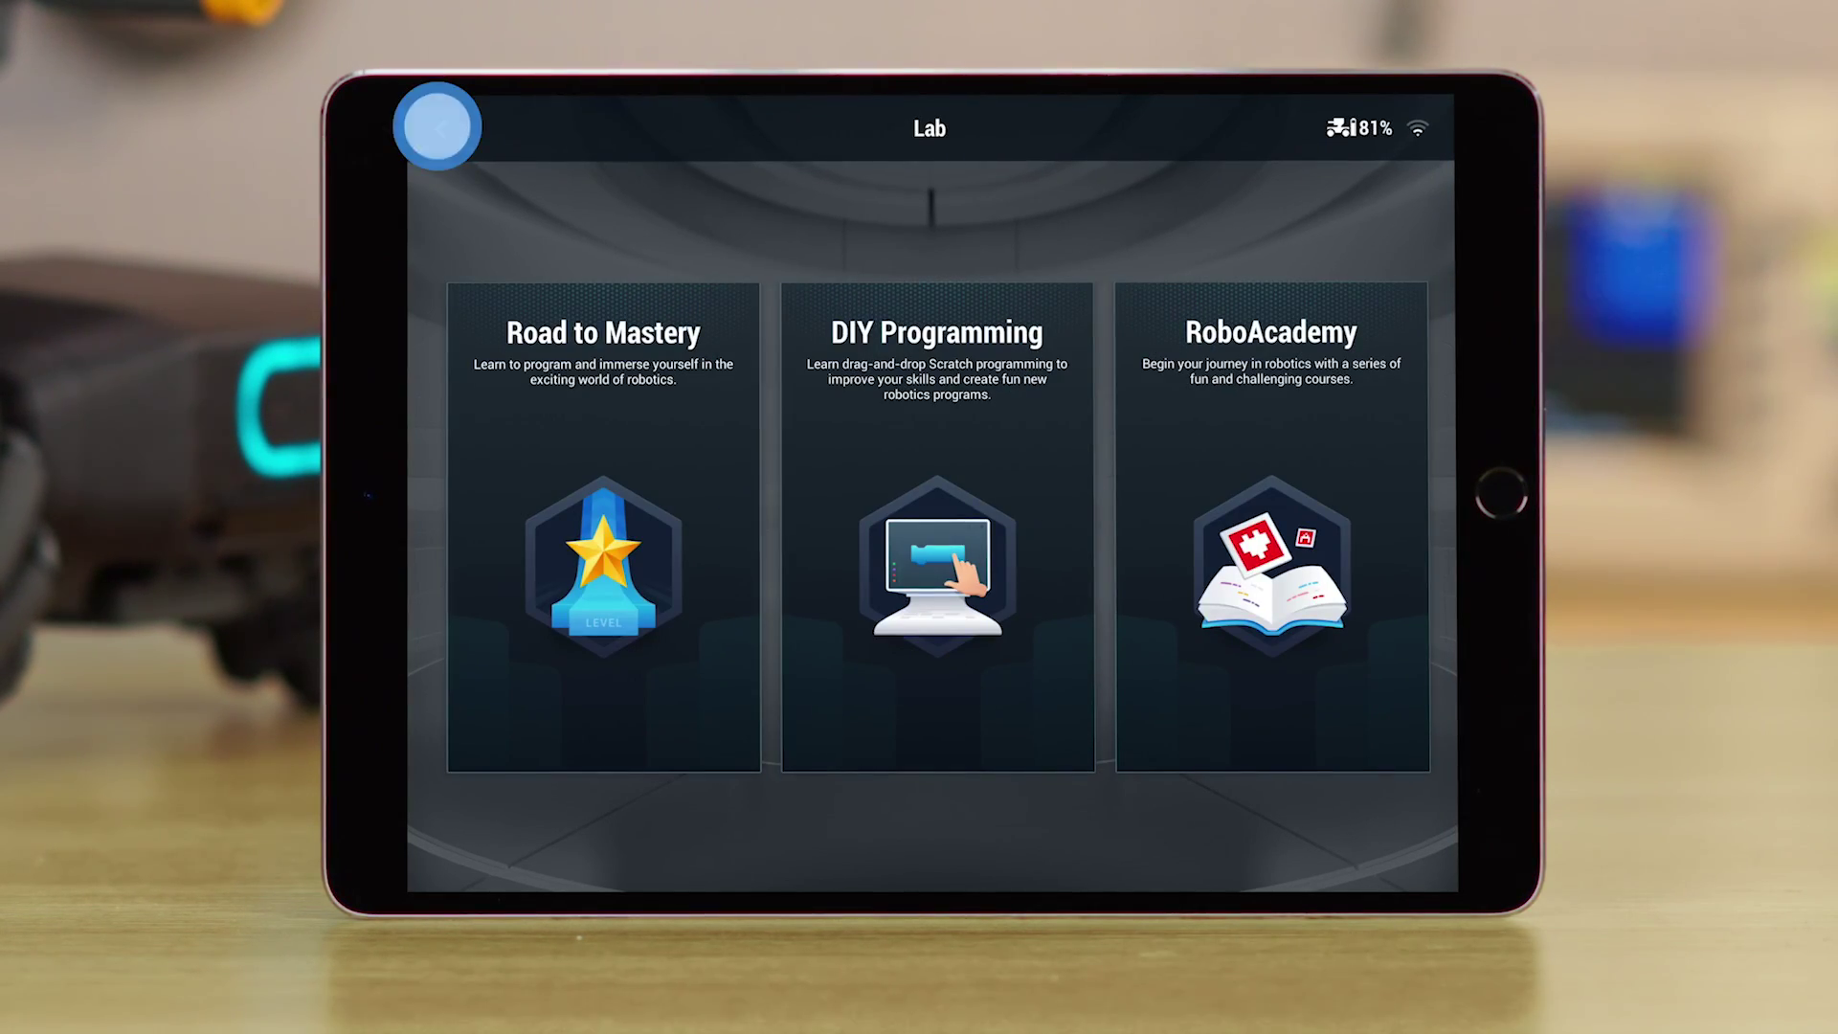
{"action": "left_click", "coordinate": [438, 126]}
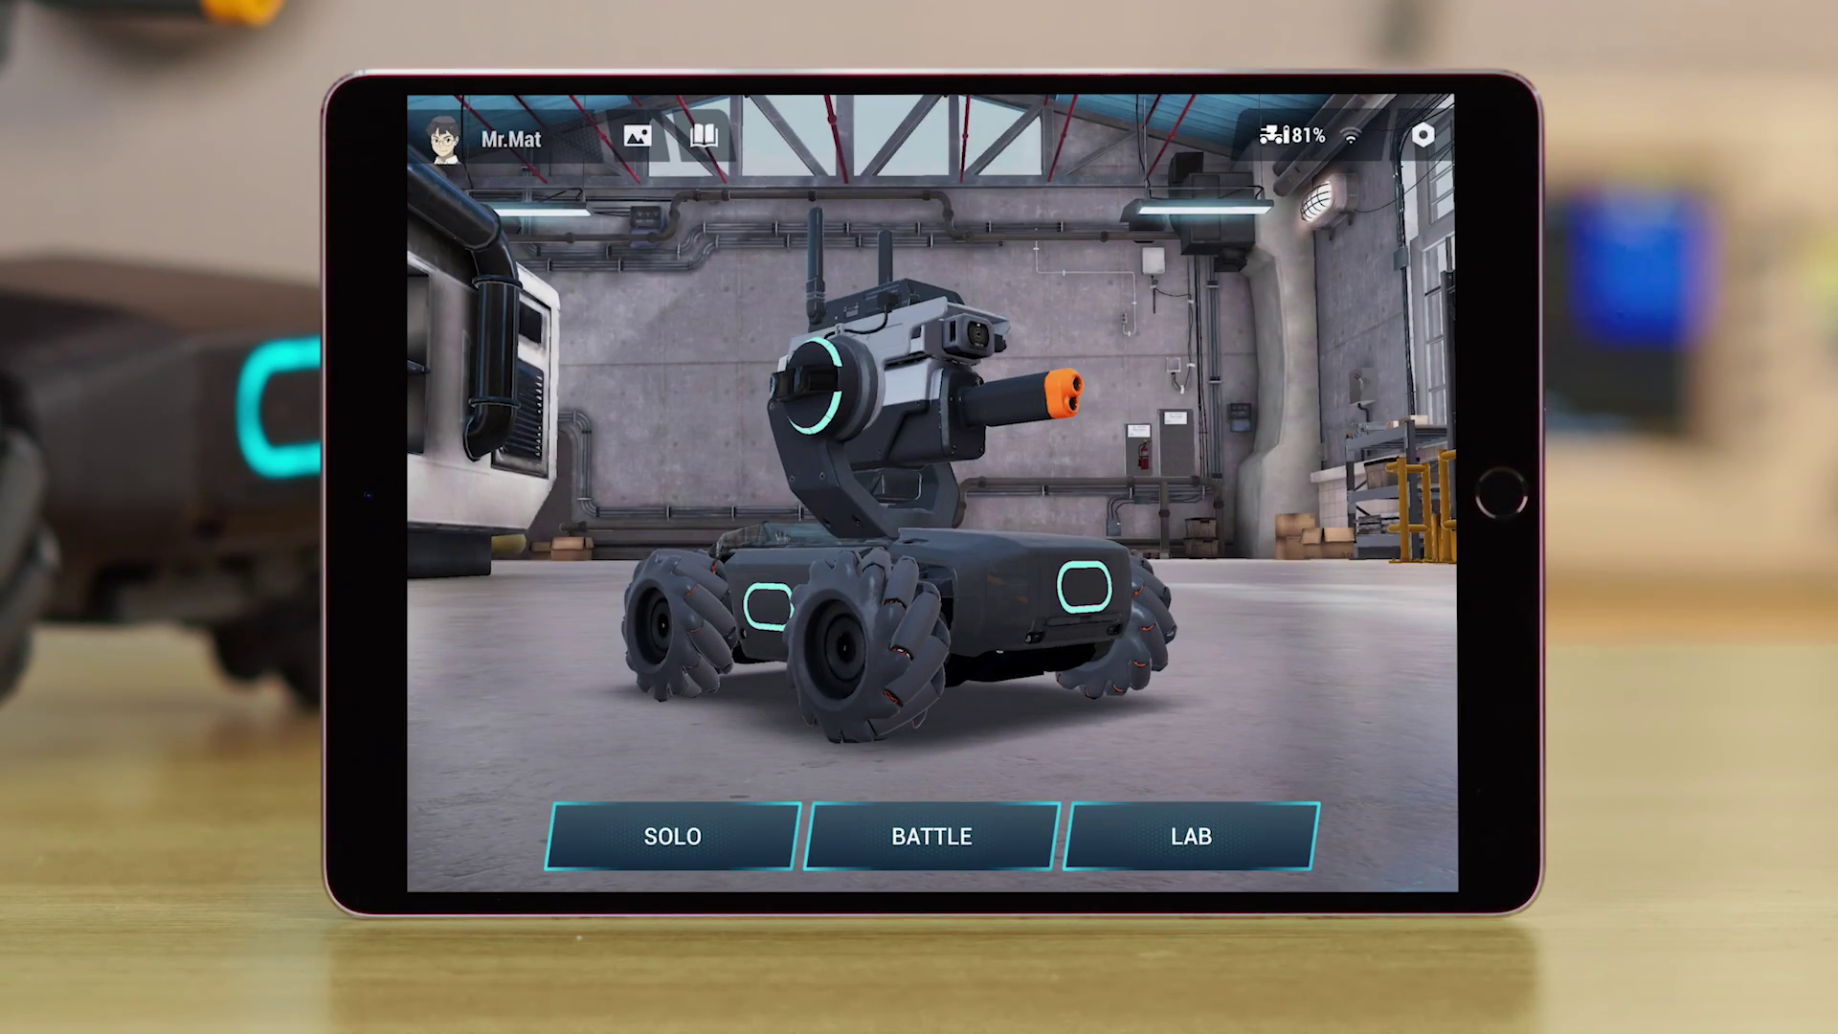
Review the Connect and Display settings and set 3D Quality to High
{"action": "left_click", "coordinate": [1427, 134]}
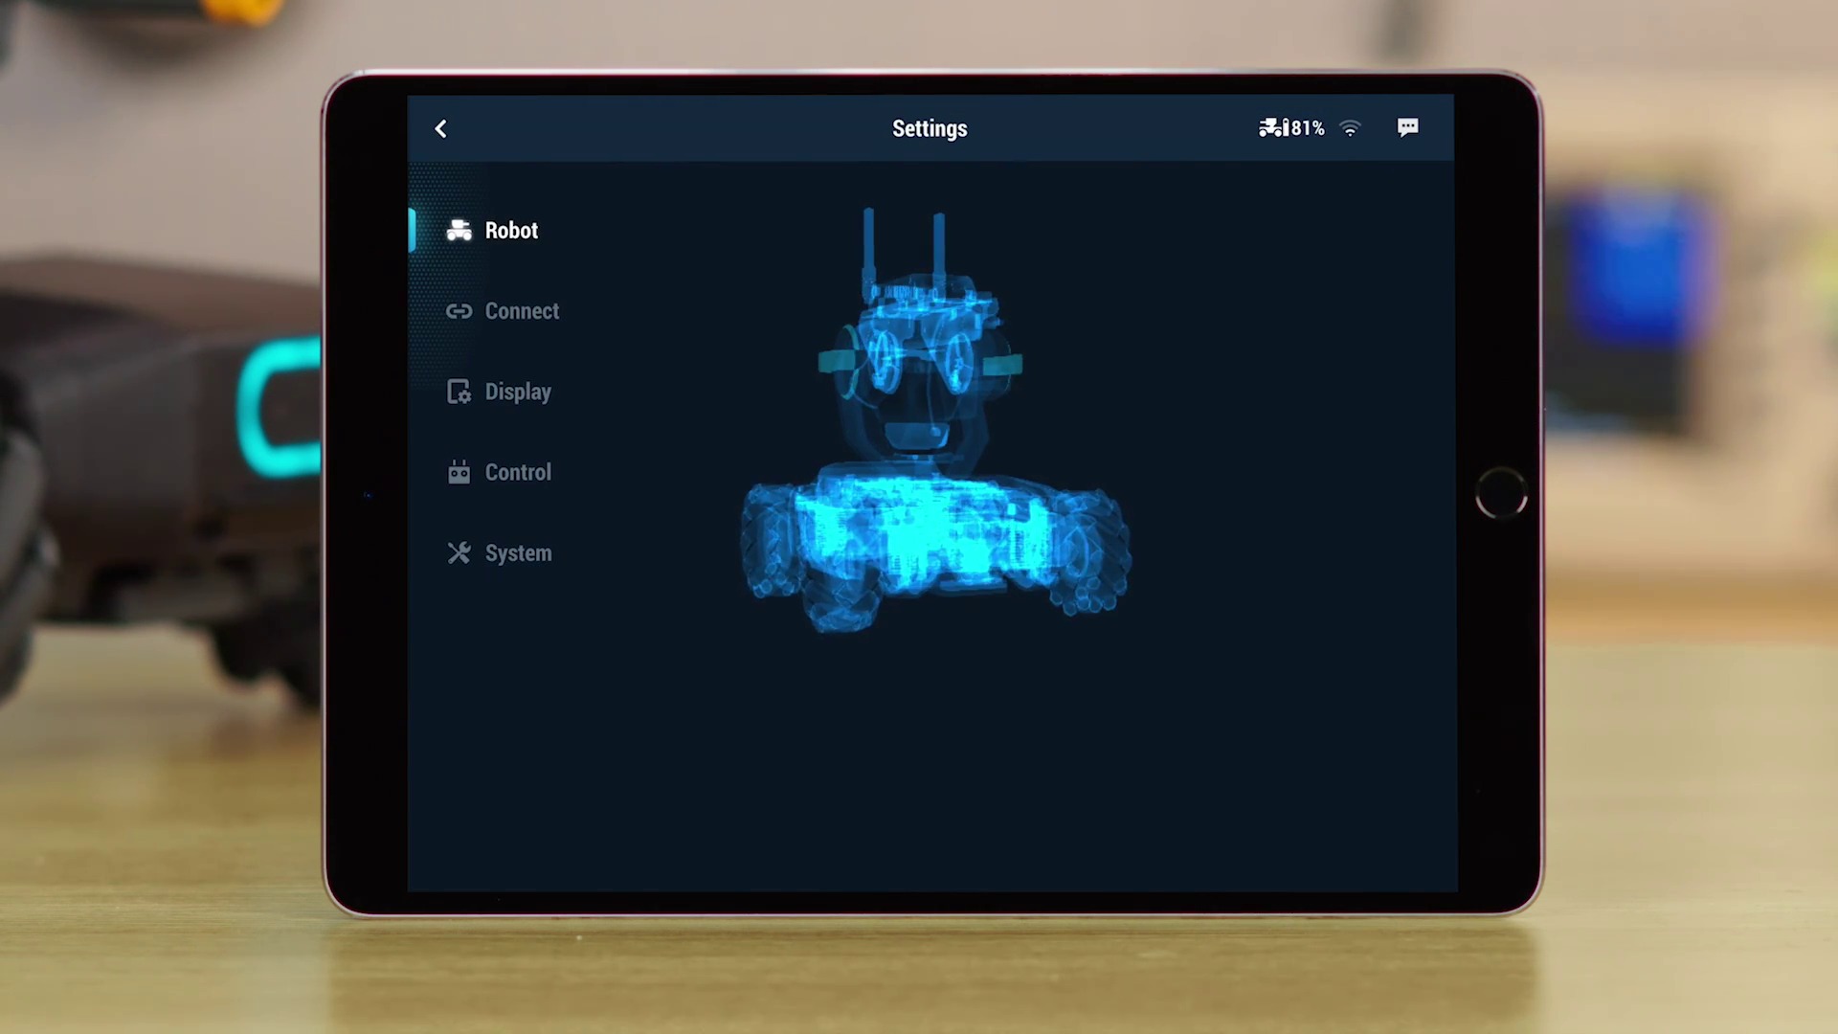
{"action": "left_click", "coordinate": [488, 310]}
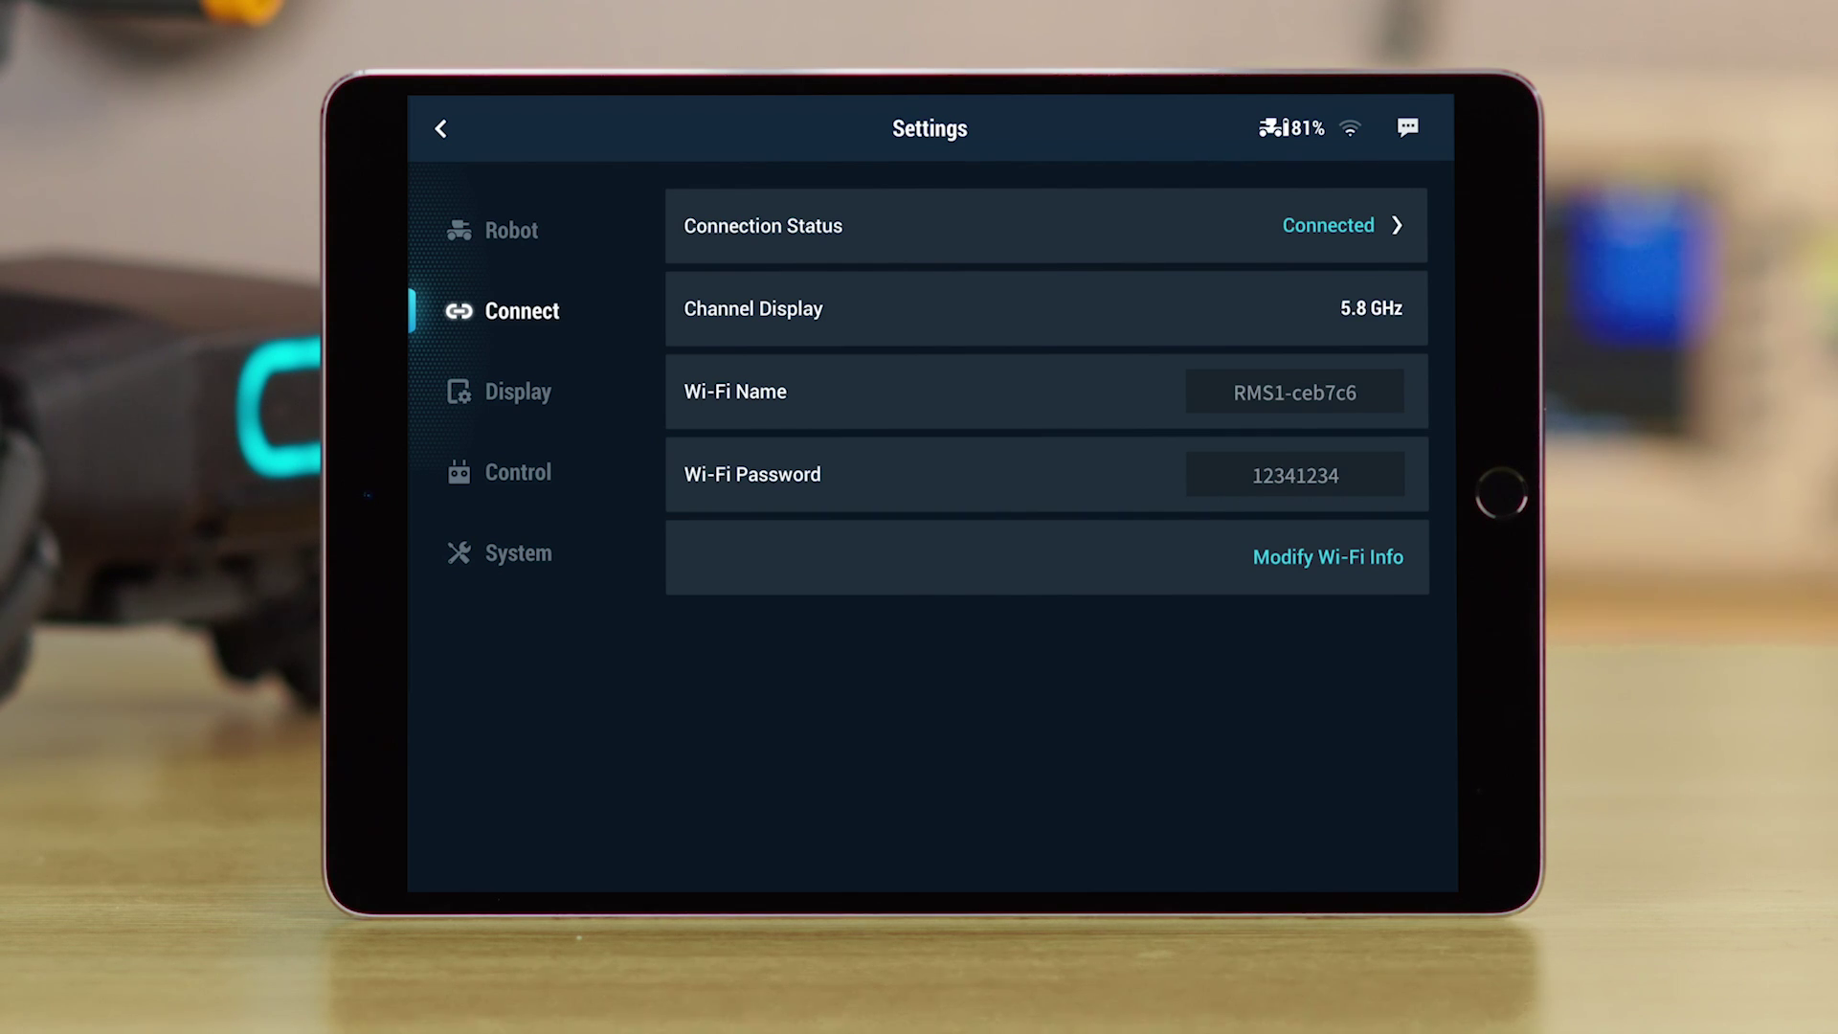
{"action": "left_click", "coordinate": [490, 392]}
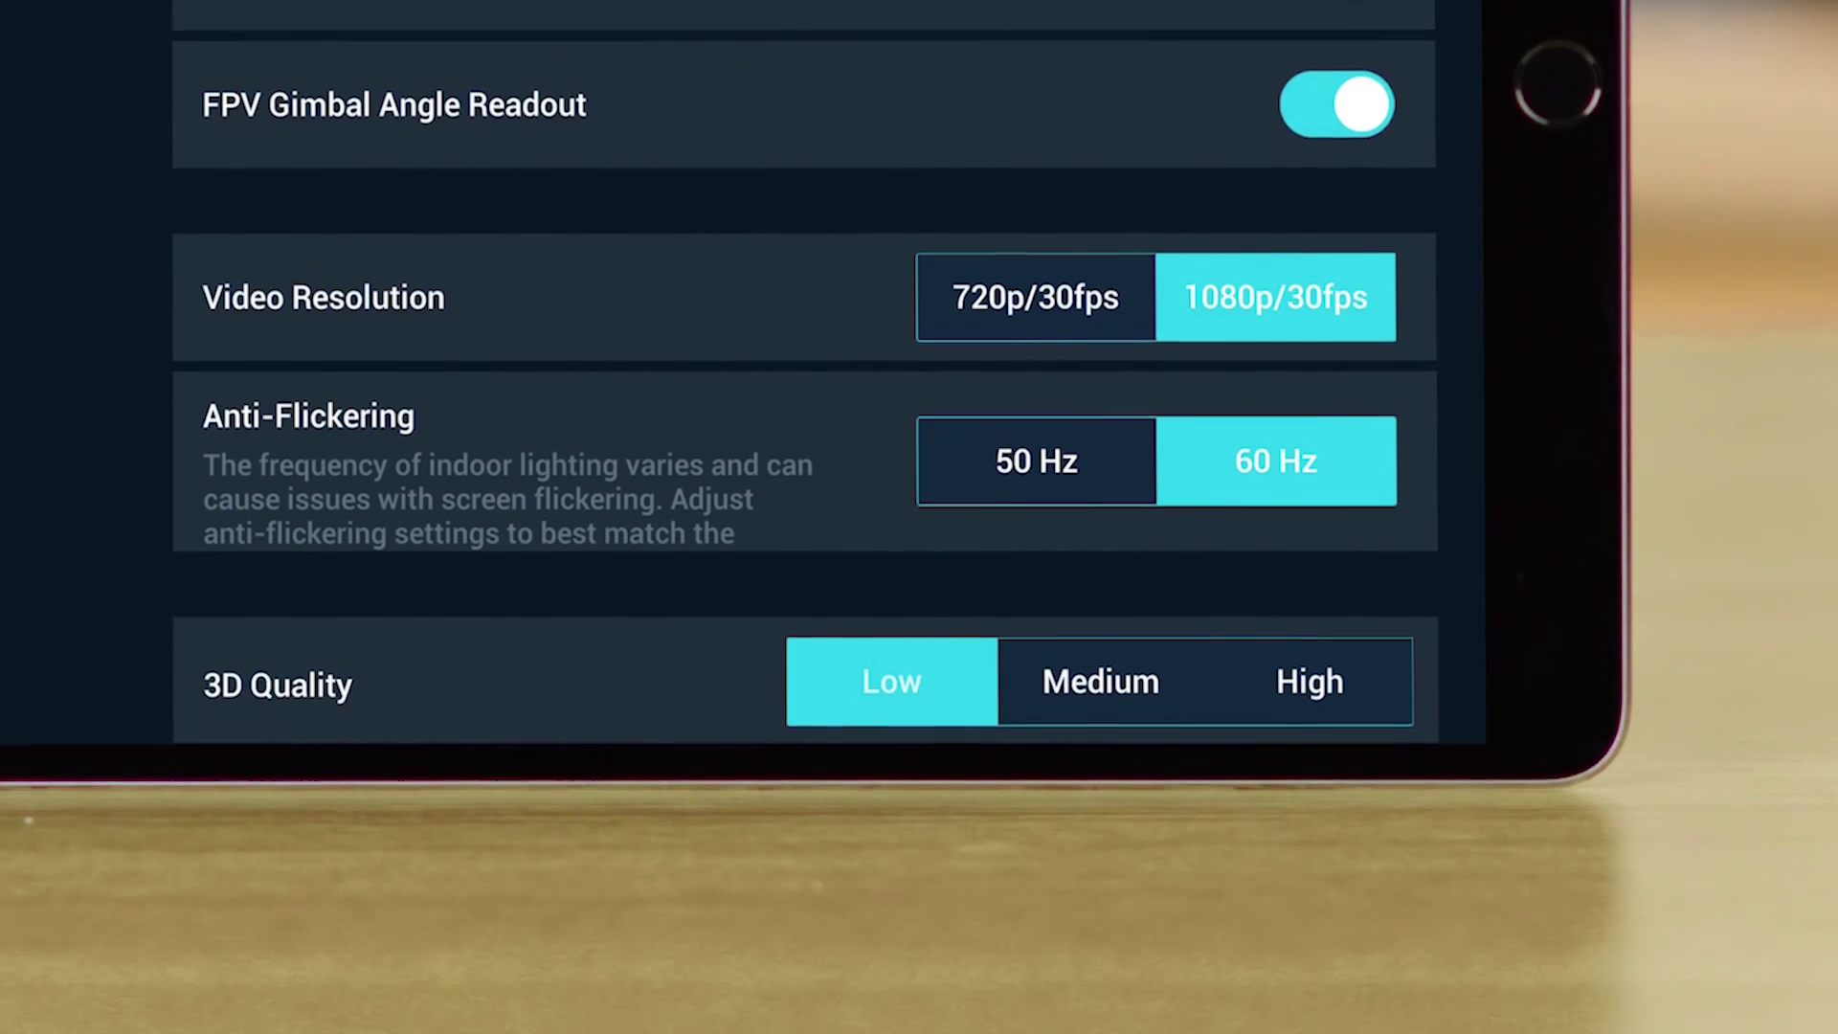
{"action": "left_click", "coordinate": [1100, 644]}
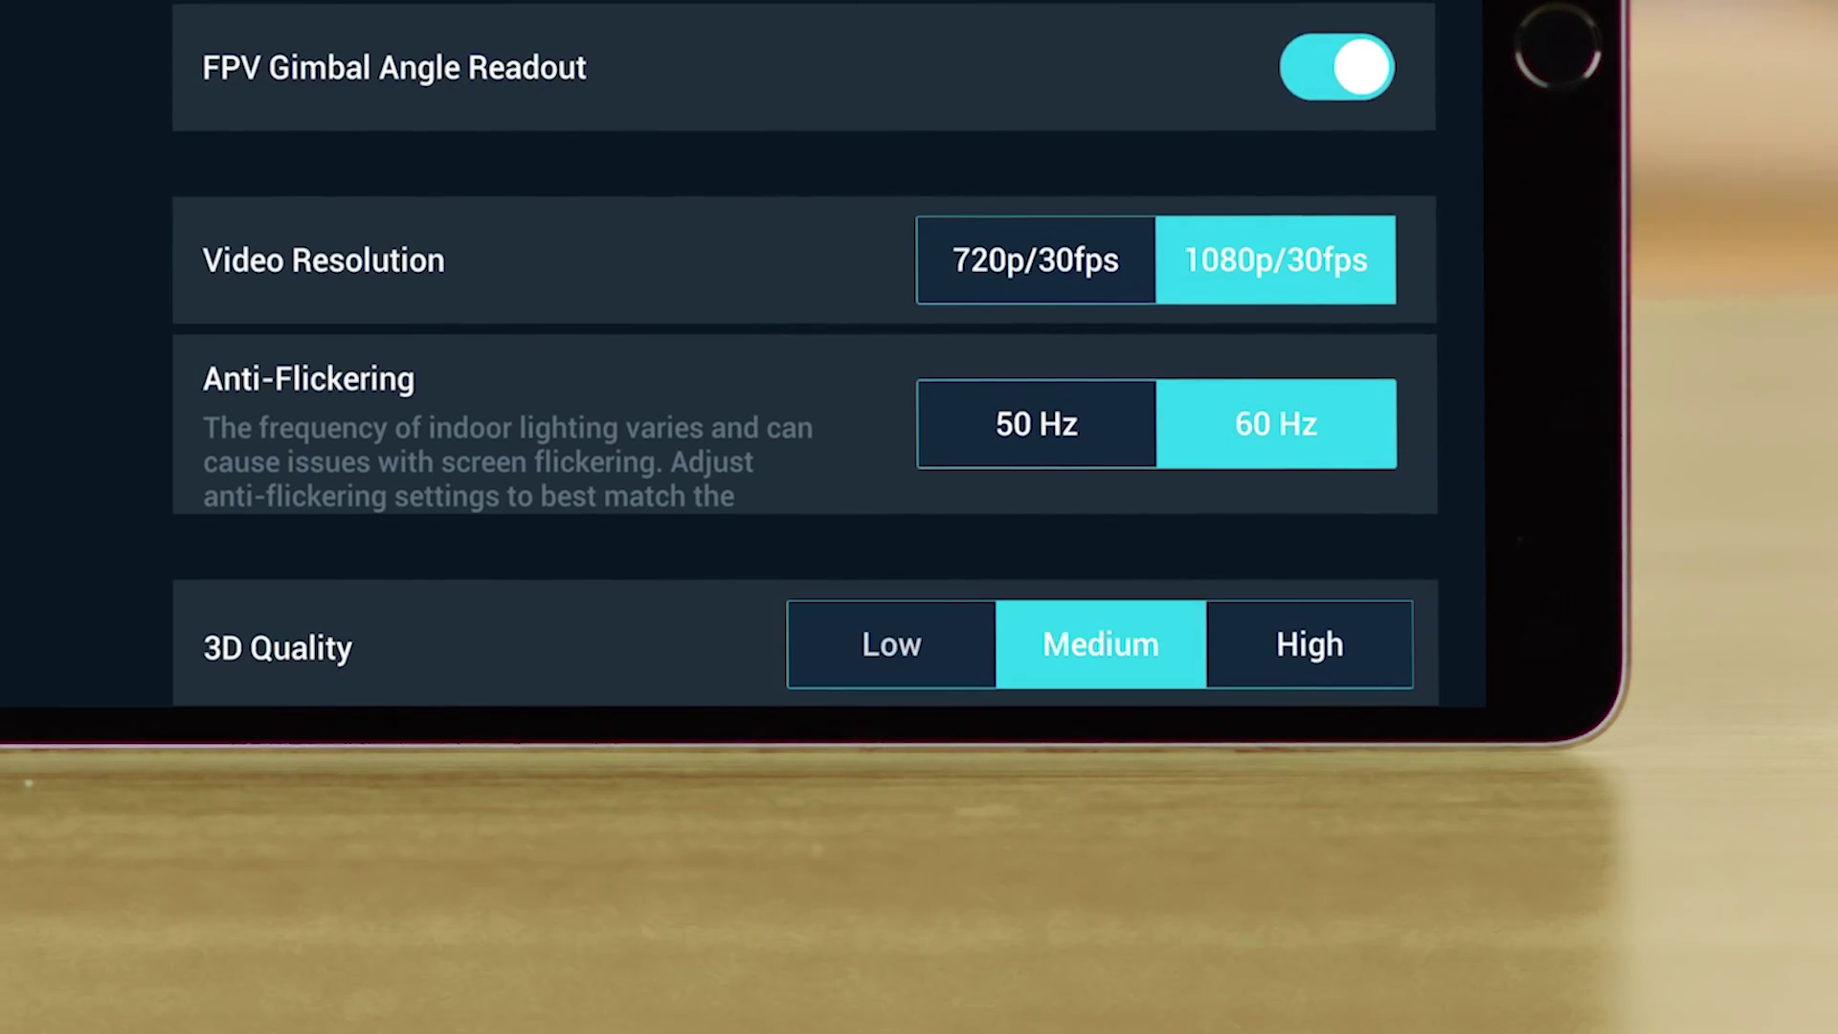
{"action": "left_click", "coordinate": [1308, 643]}
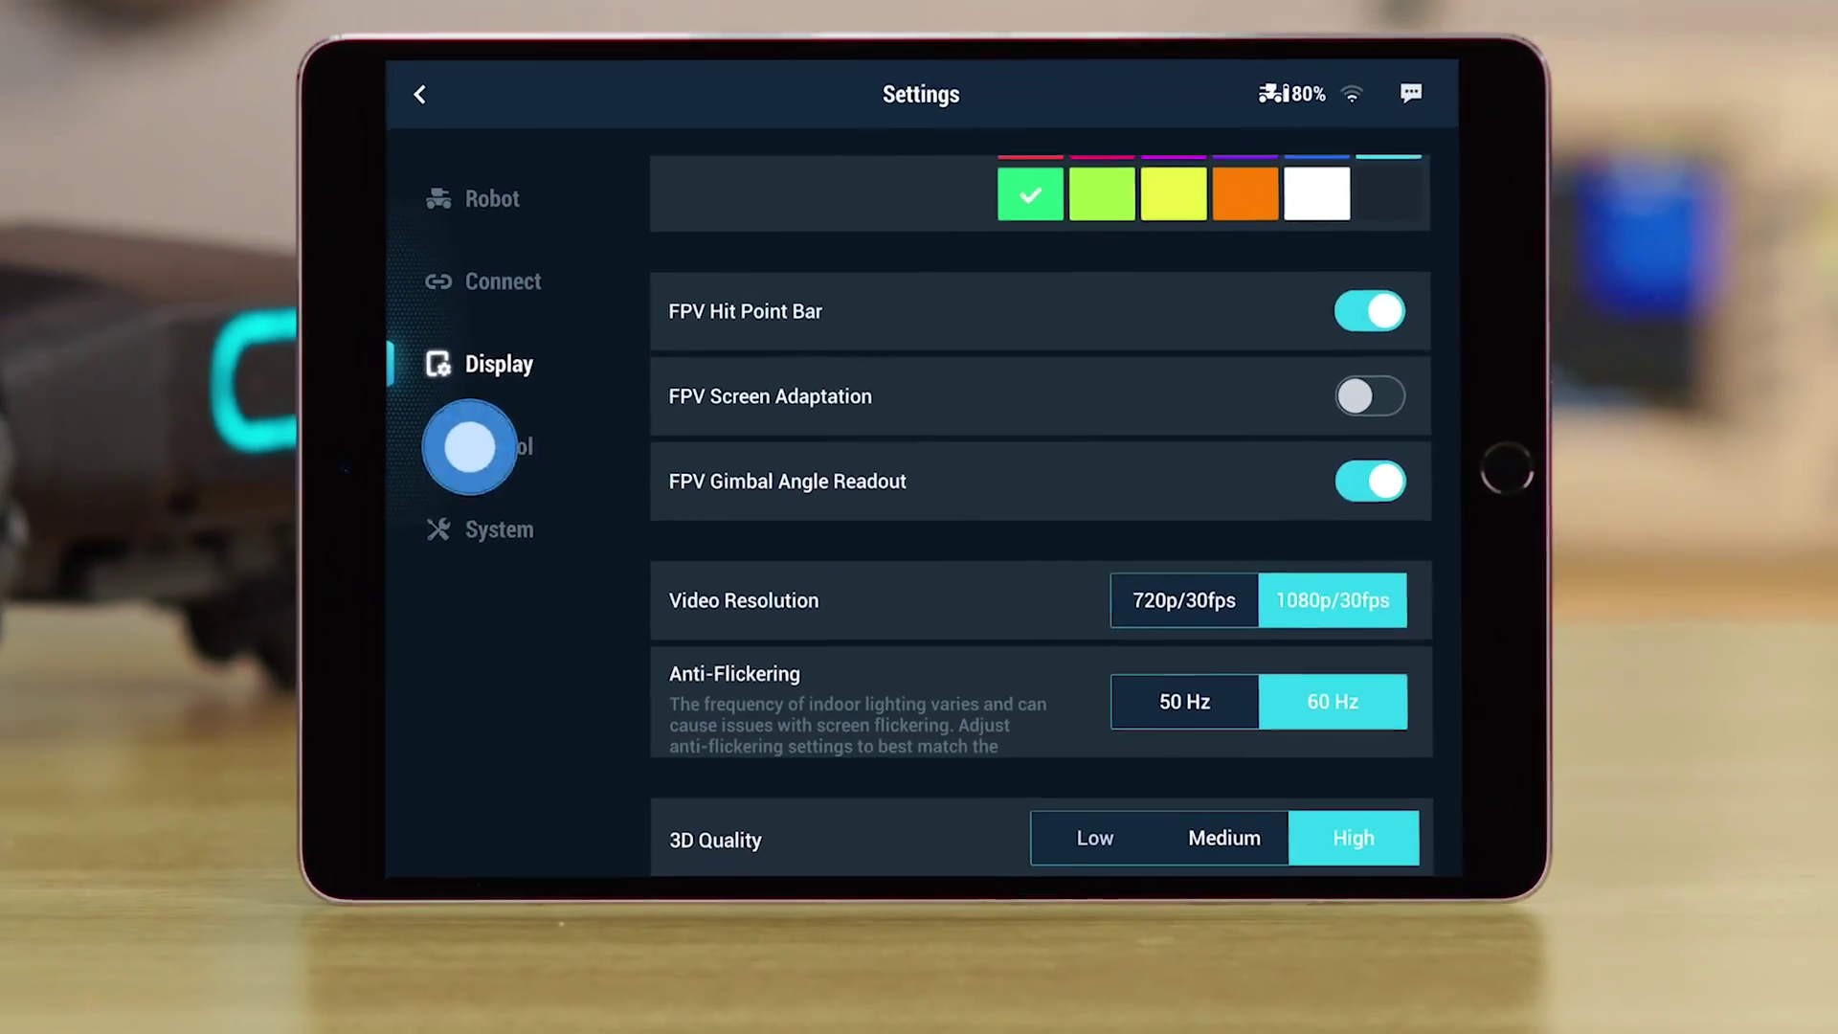
Set firing mode to Infrared Beam and Control Sensitivity to Custom, then open System settings
{"action": "left_click", "coordinate": [507, 473]}
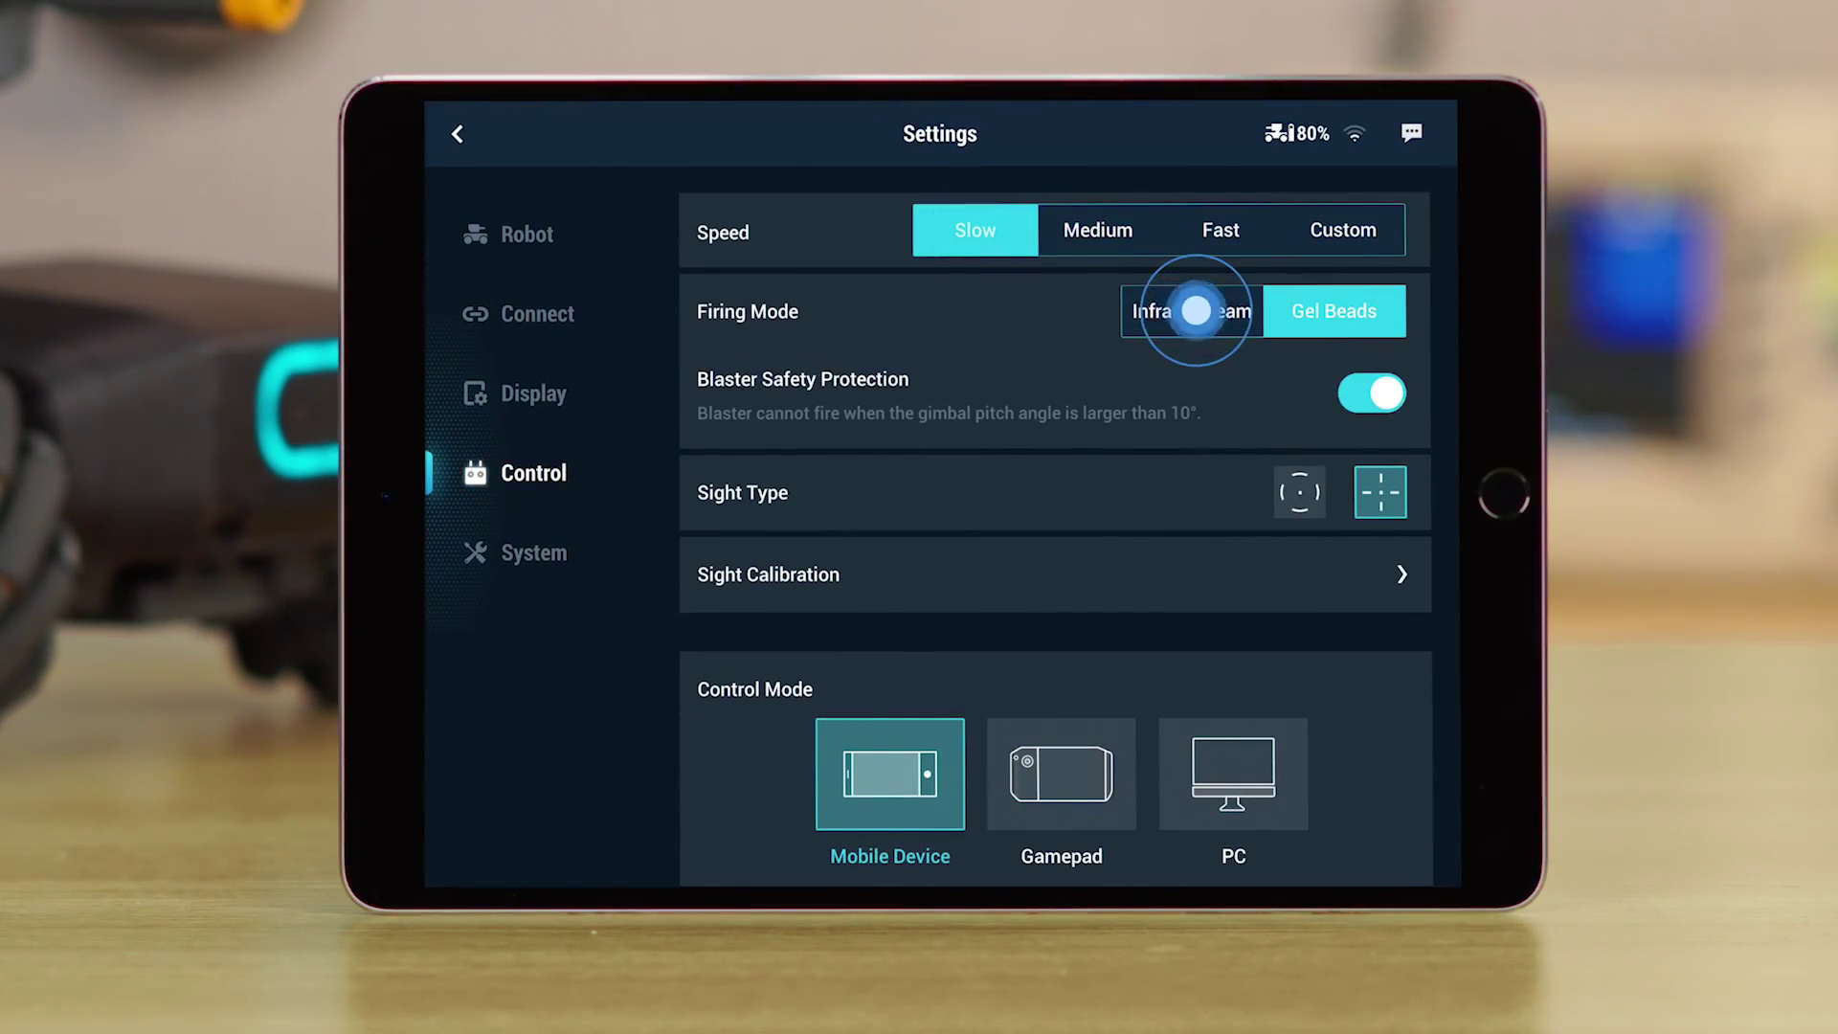
{"action": "left_click", "coordinate": [1196, 311]}
{"action": "scroll", "coordinate": [1055, 576], "scroll_direction": "down", "scroll_amount": 6}
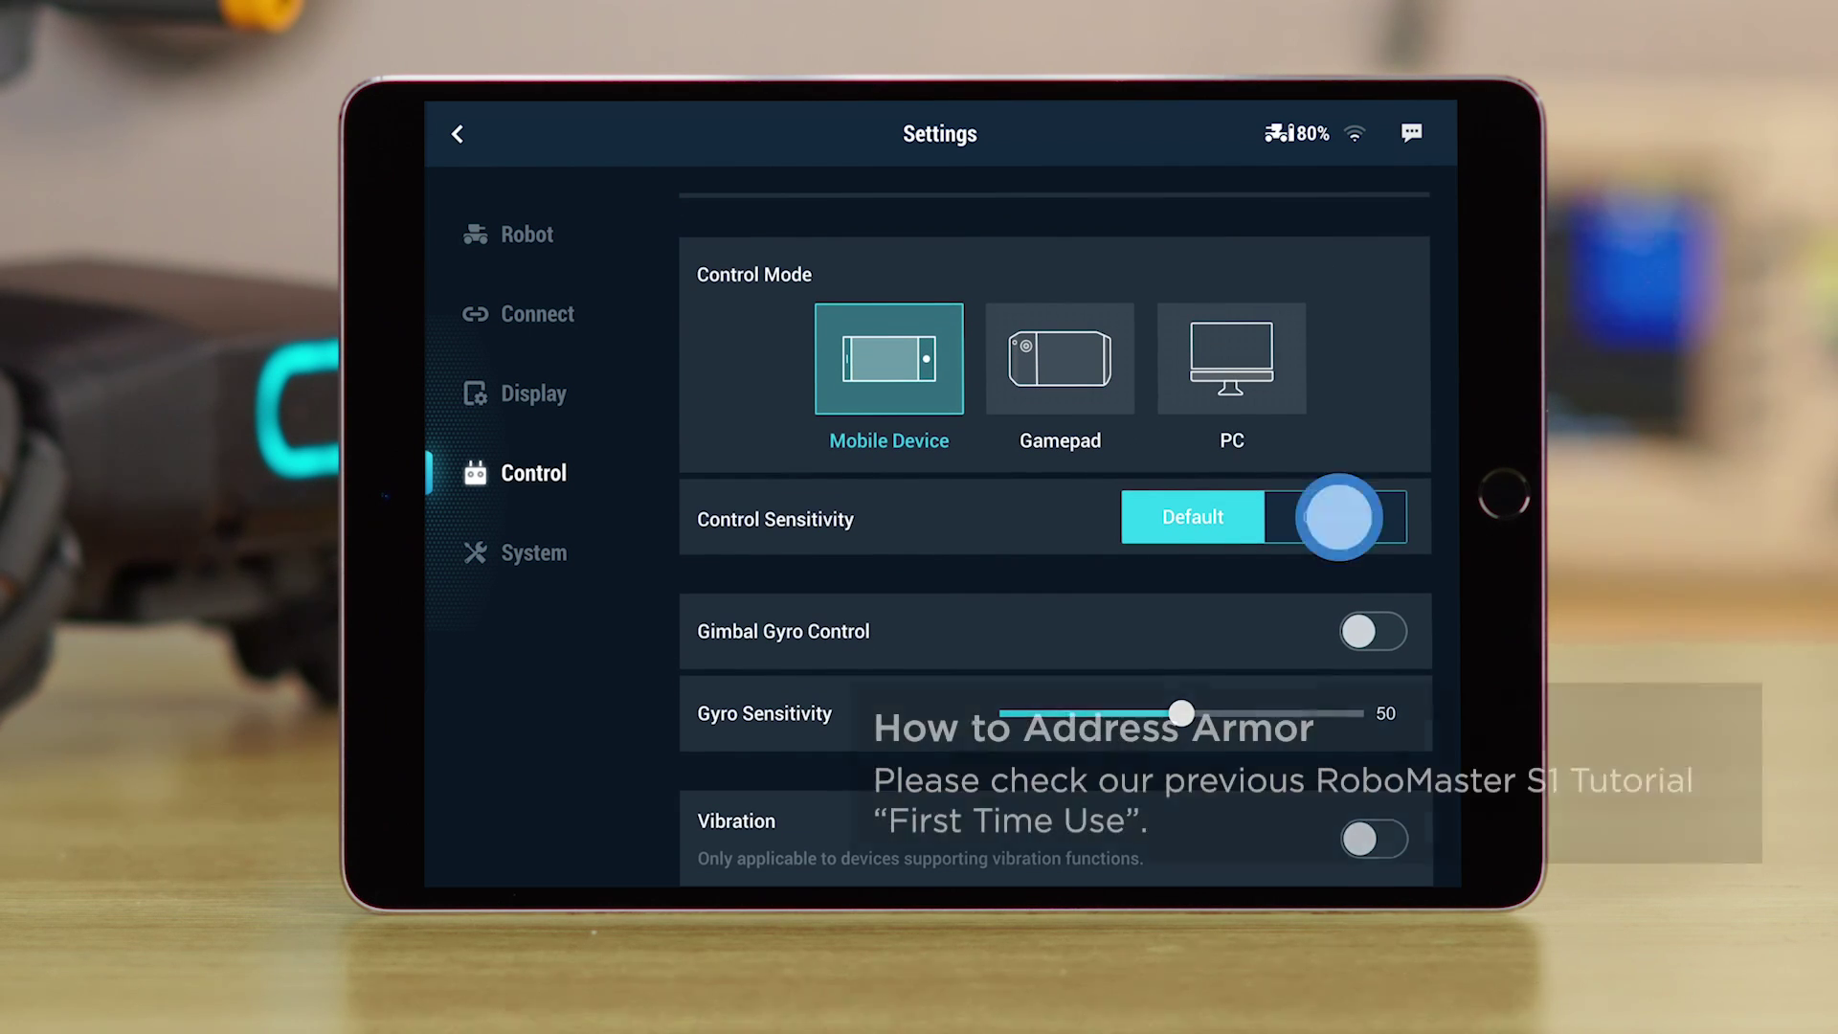
{"action": "left_click", "coordinate": [1340, 514]}
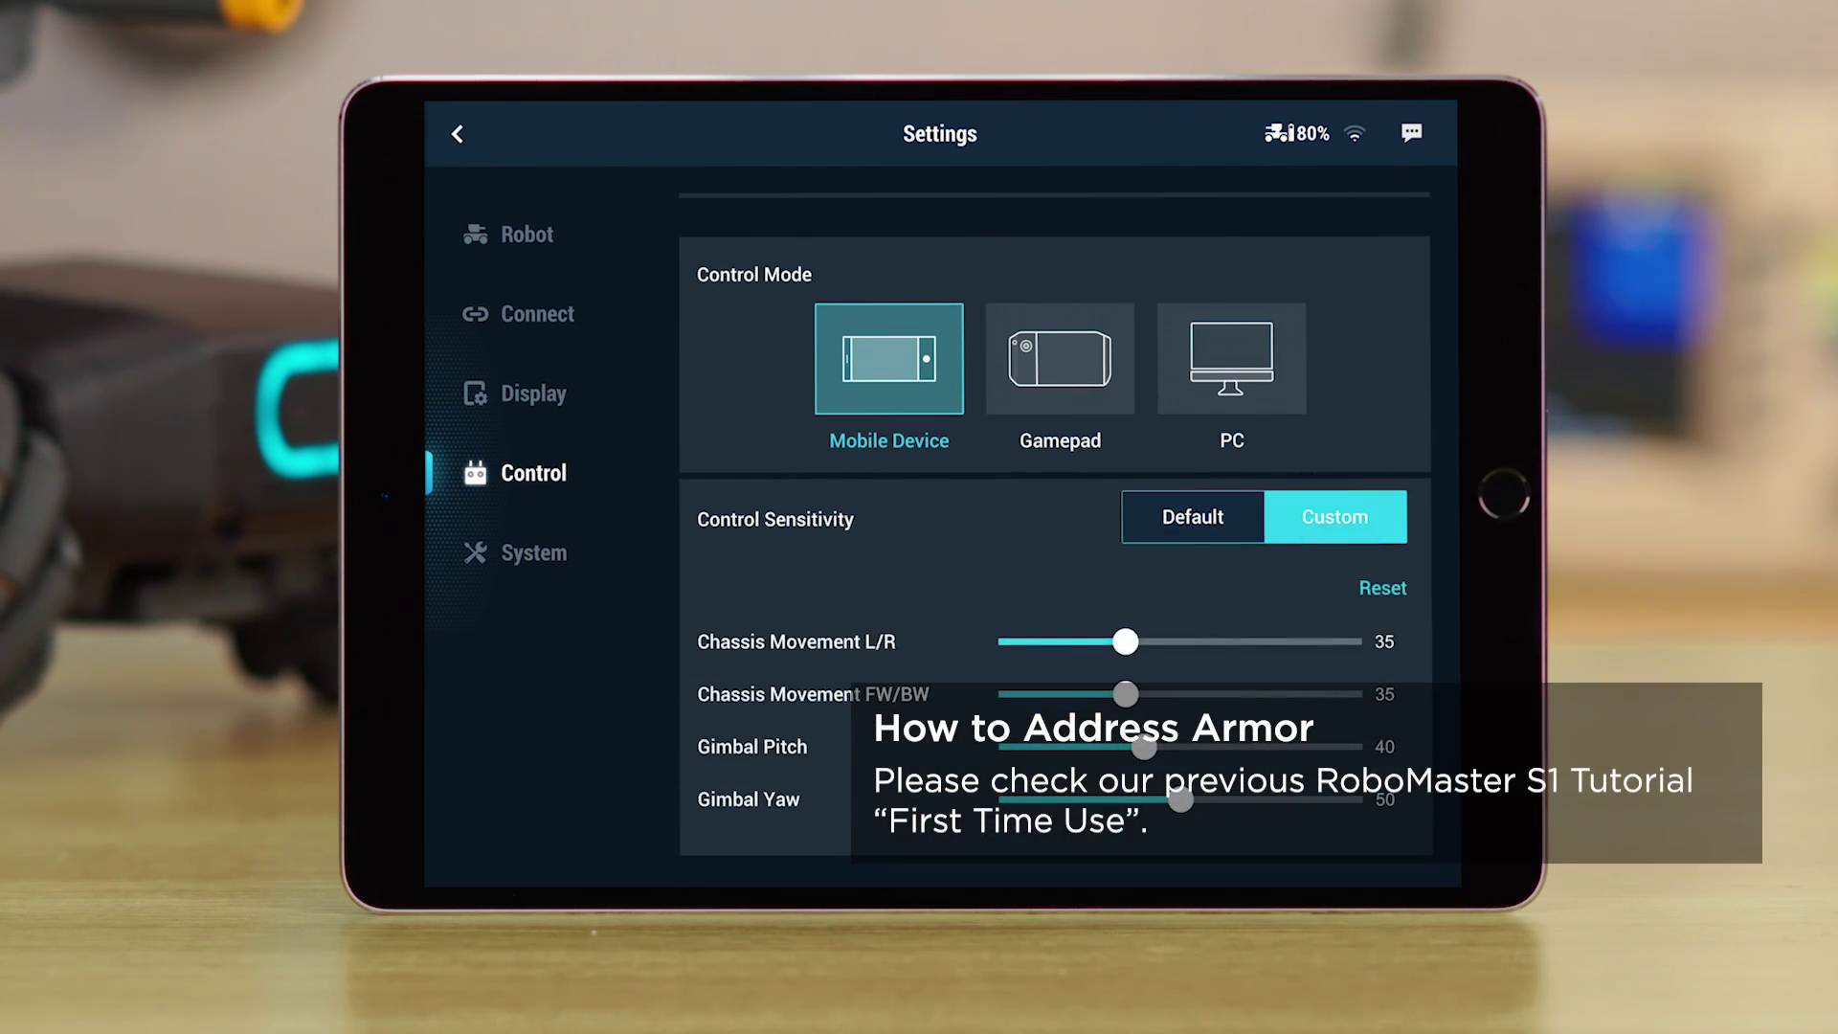
{"action": "left_click", "coordinate": [506, 552]}
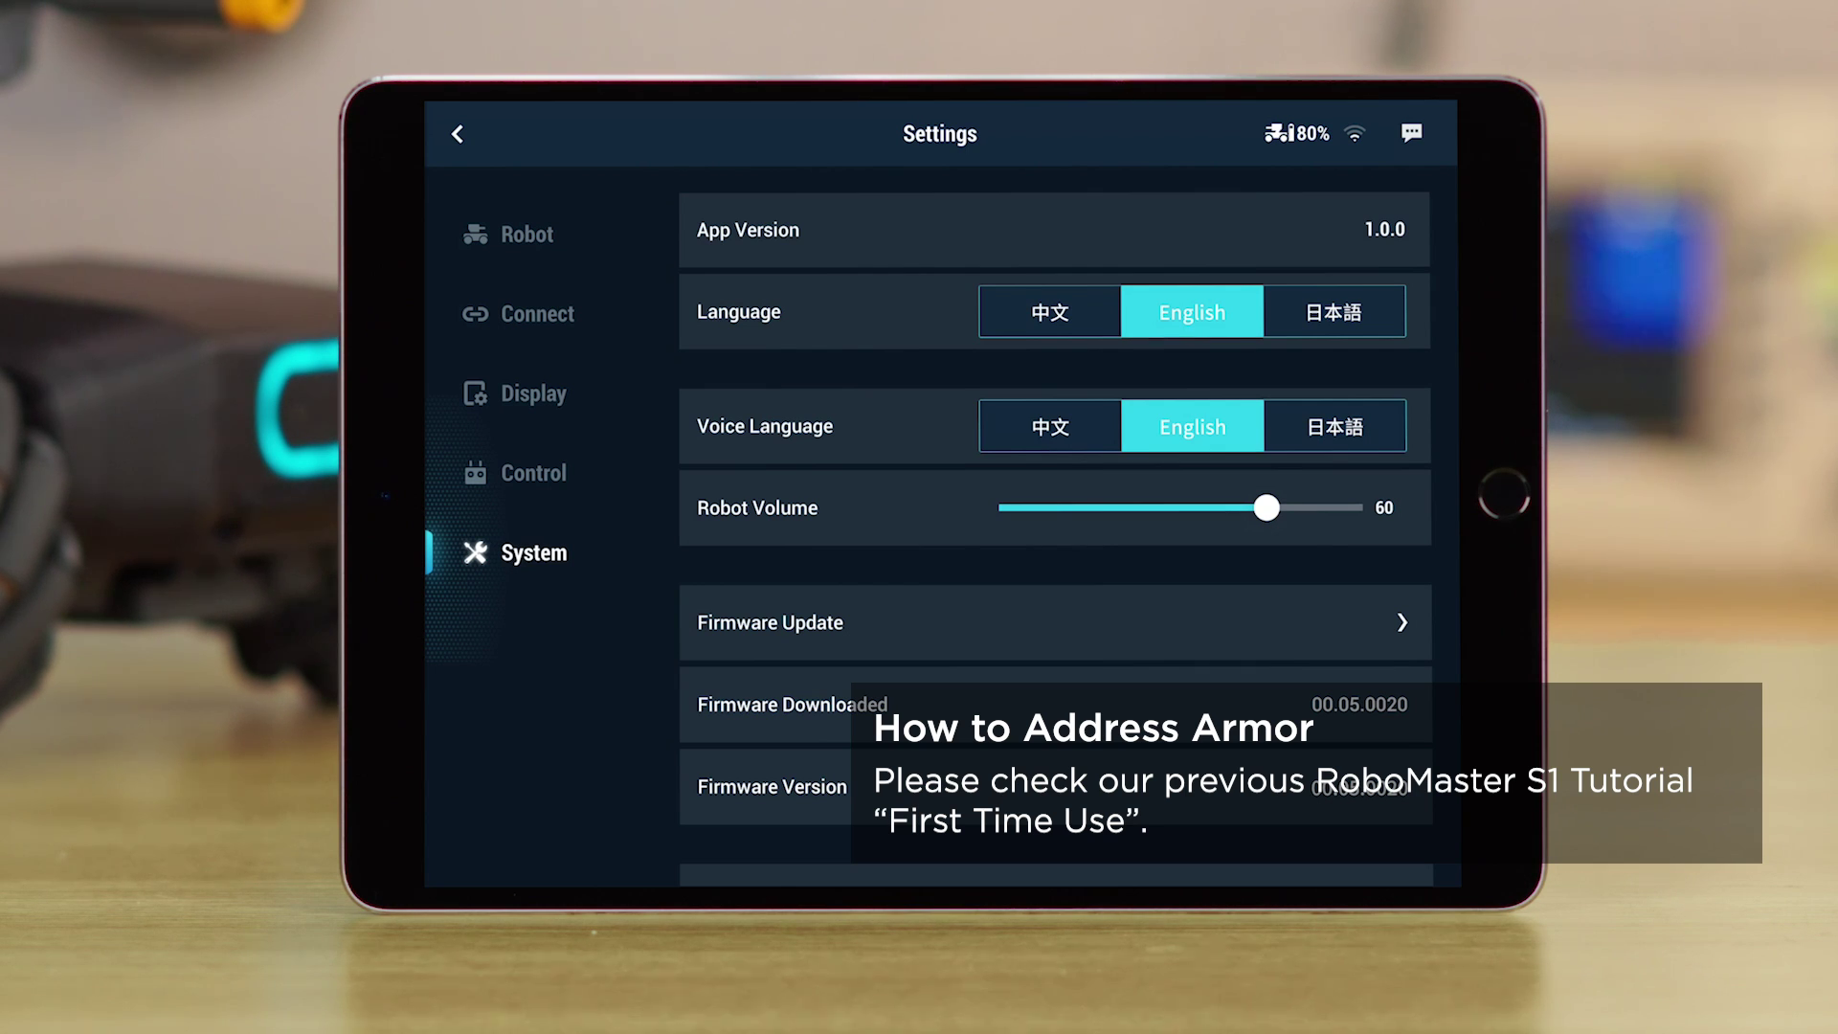
{"action": "scroll", "coordinate": [1054, 575], "scroll_direction": "down", "scroll_amount": 6}
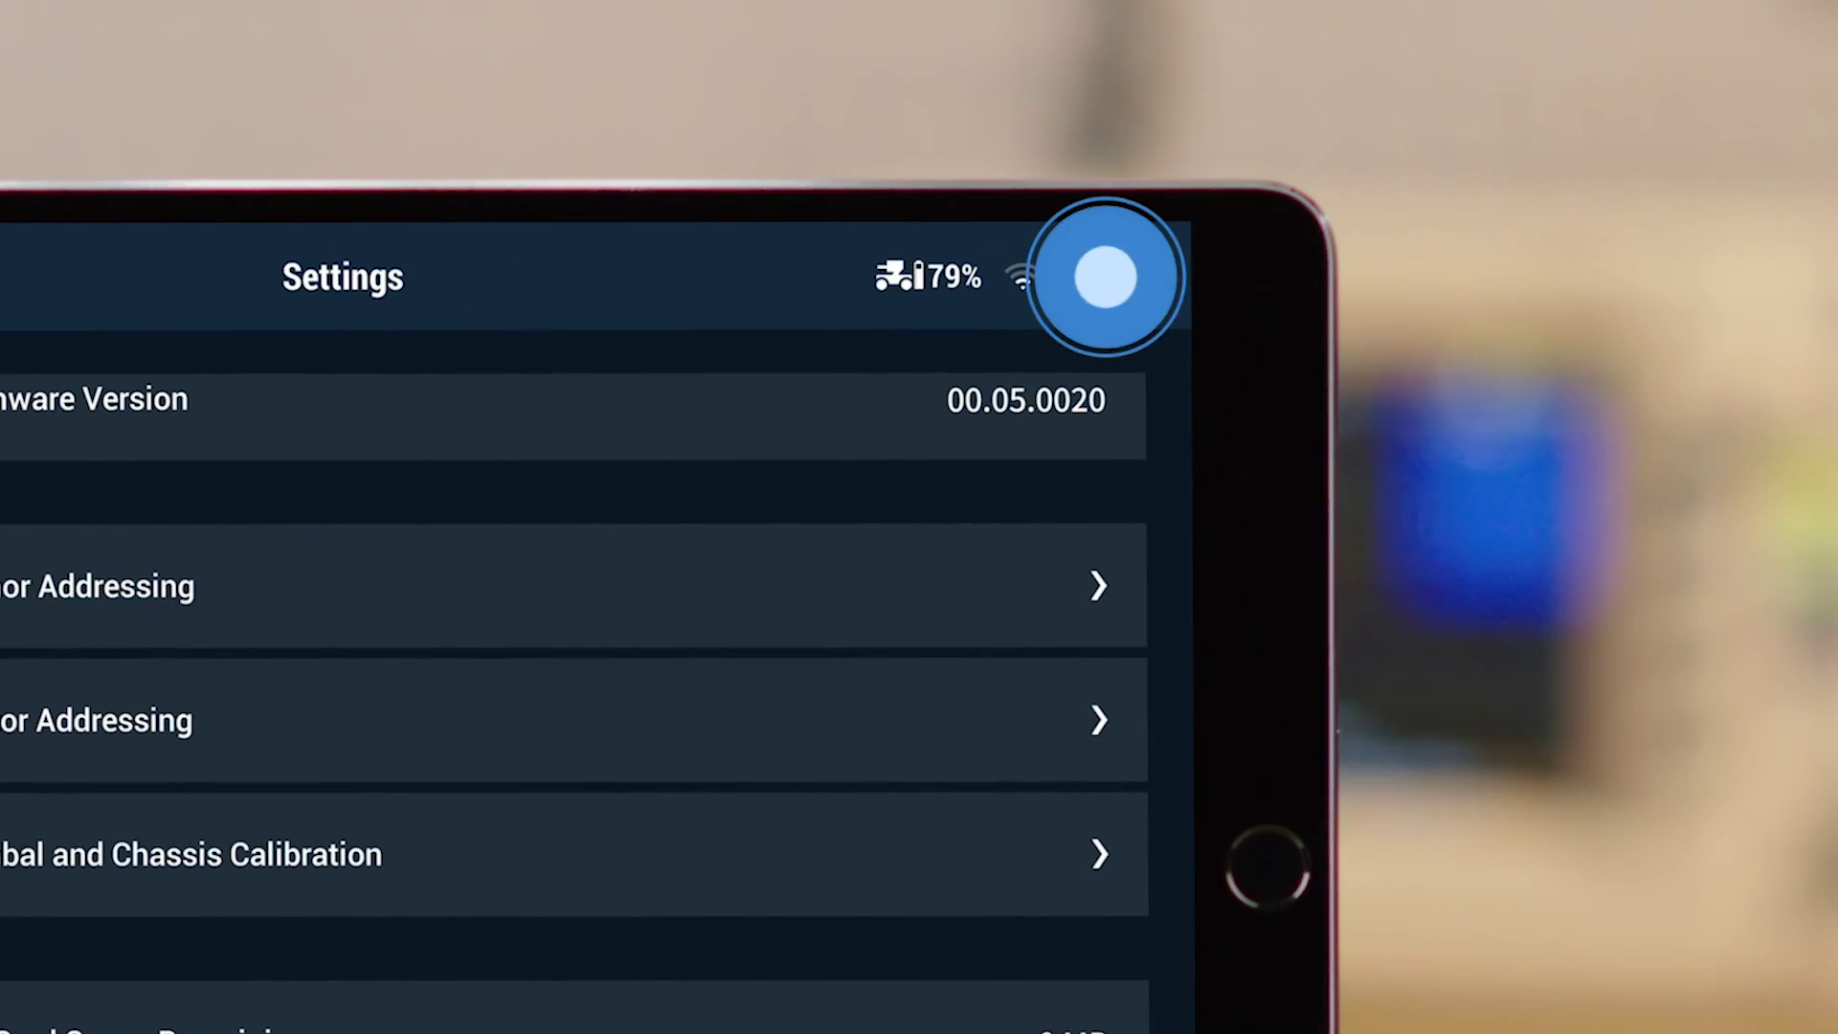
View the empty Announcements page, then go back to the home screen
{"action": "left_click", "coordinate": [1107, 275]}
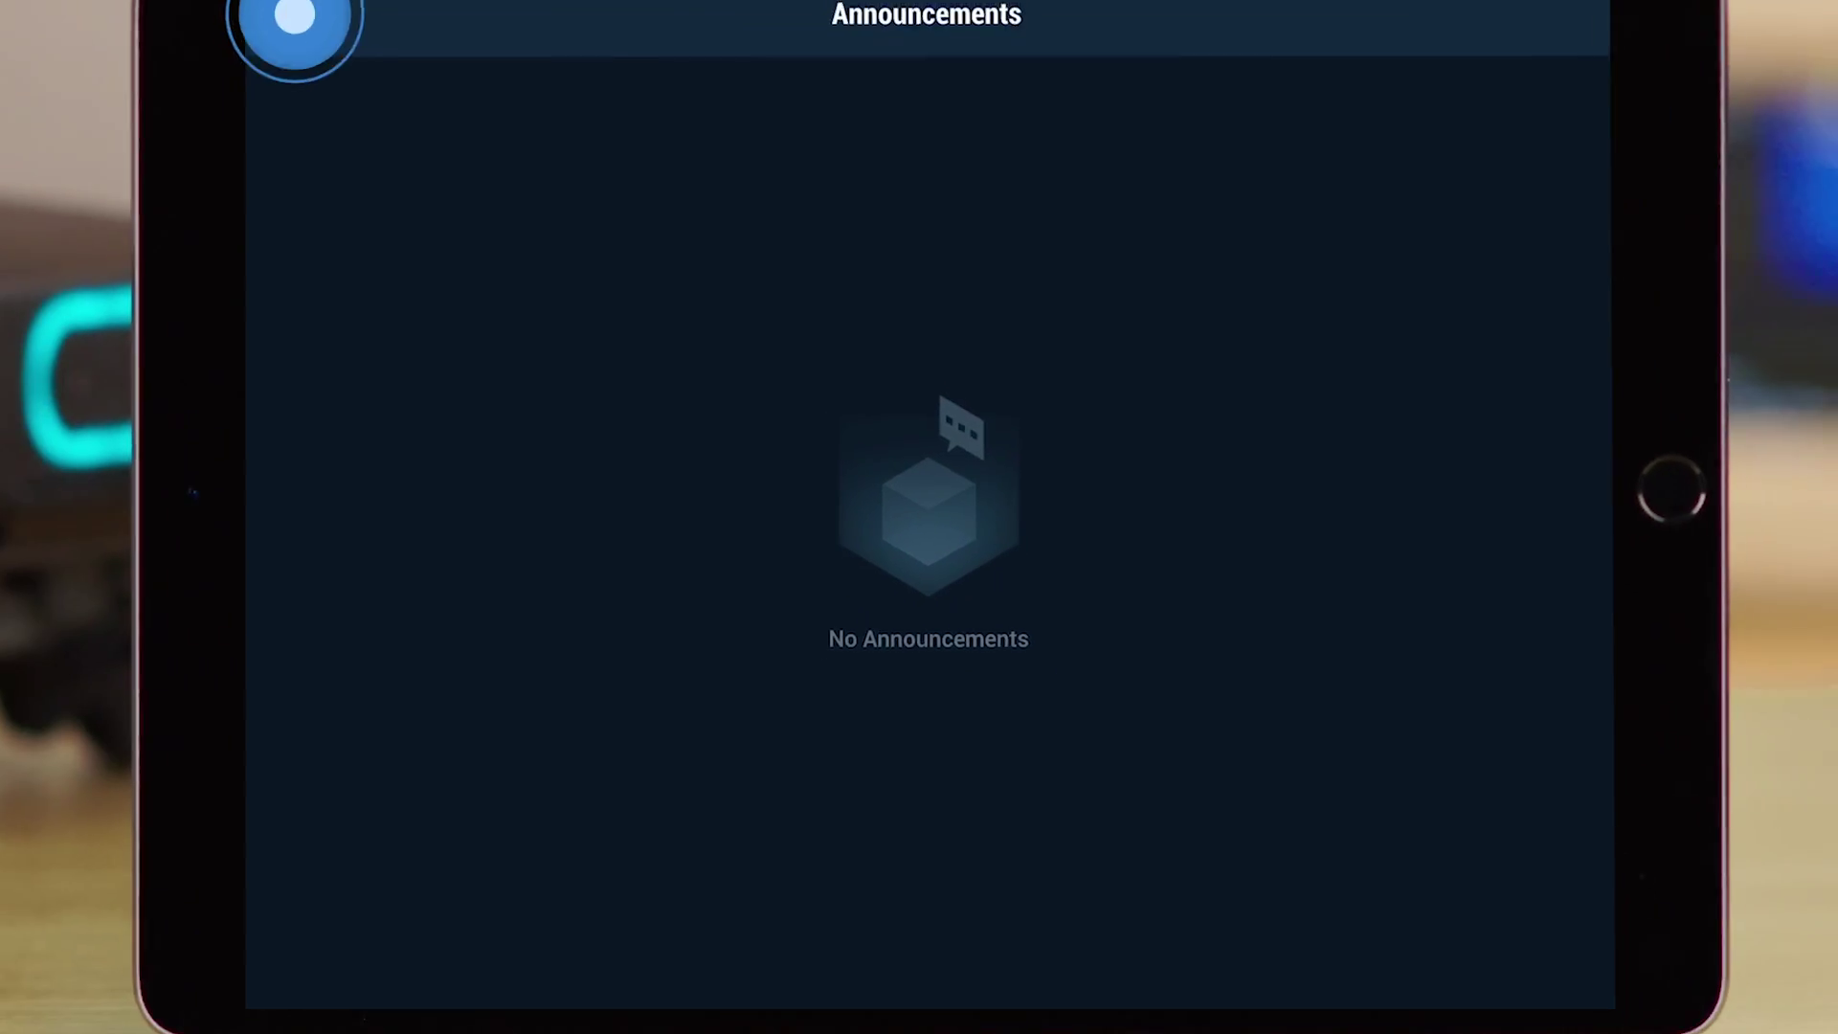
{"action": "left_click", "coordinate": [453, 126]}
Open the 2019-06-04 photo from the Media Library full screen and share it
{"action": "left_click", "coordinate": [645, 135]}
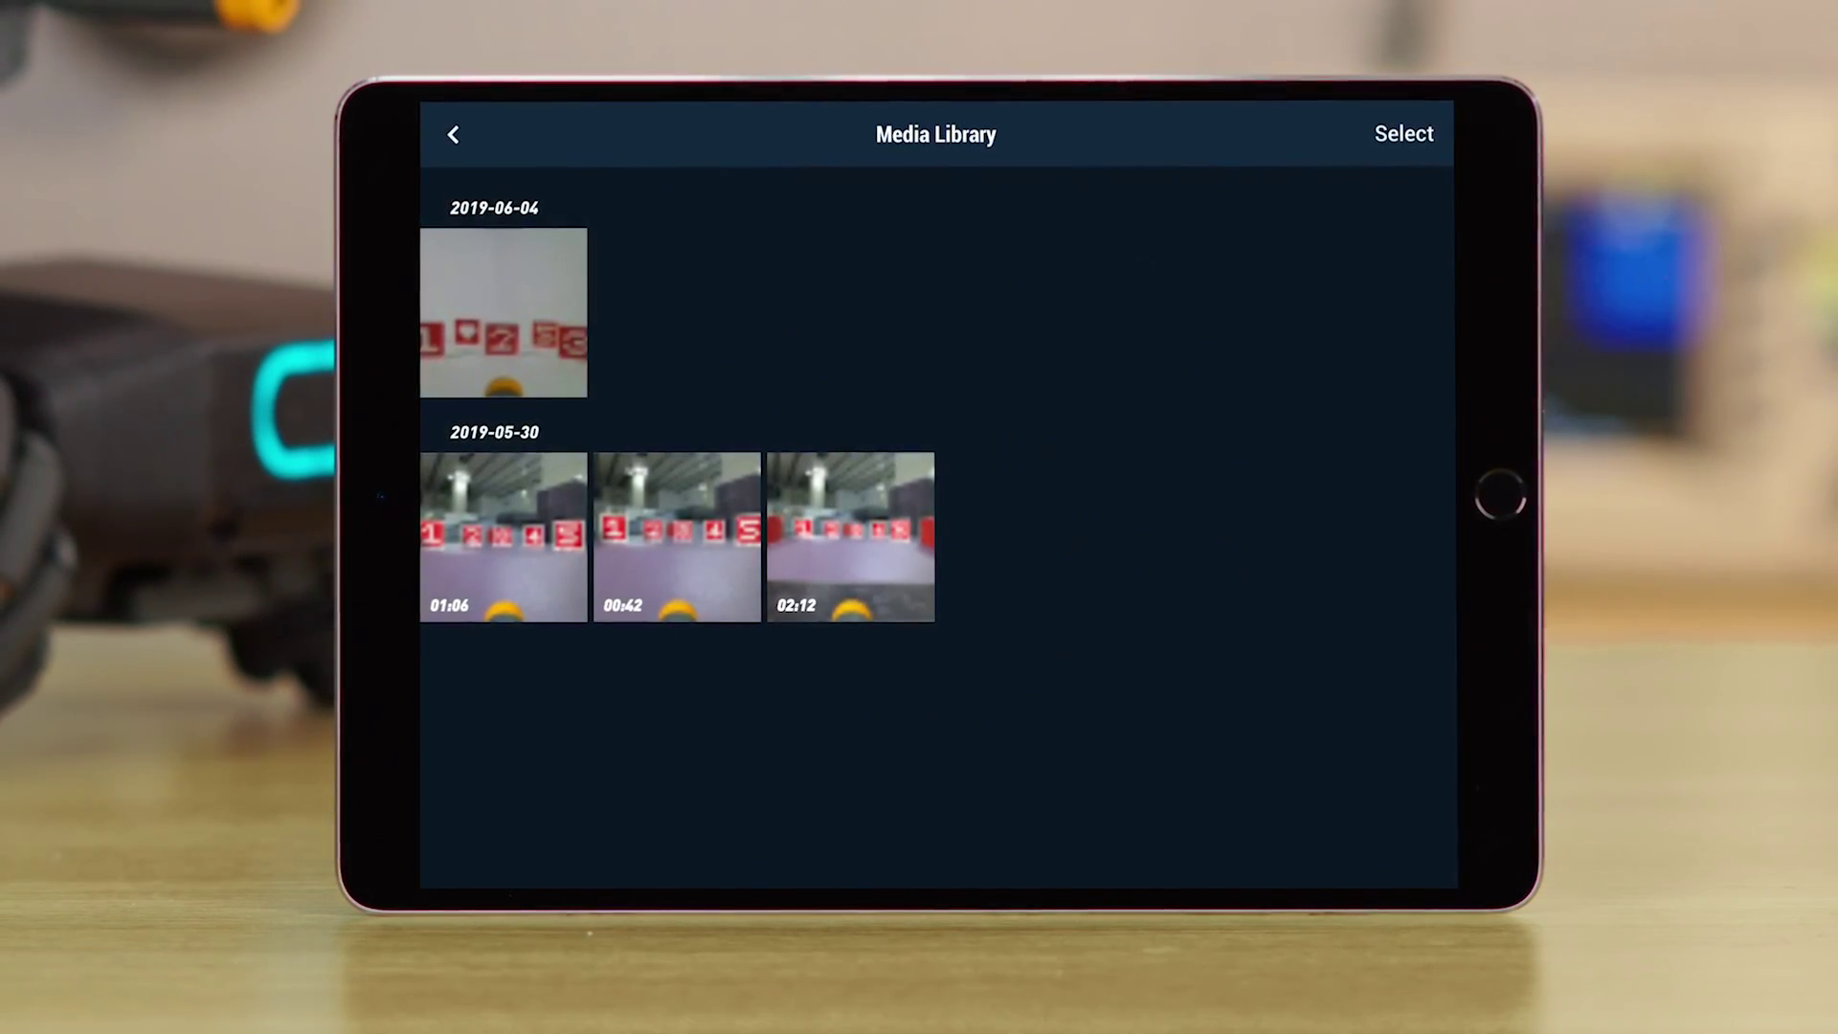
{"action": "left_click", "coordinate": [502, 311]}
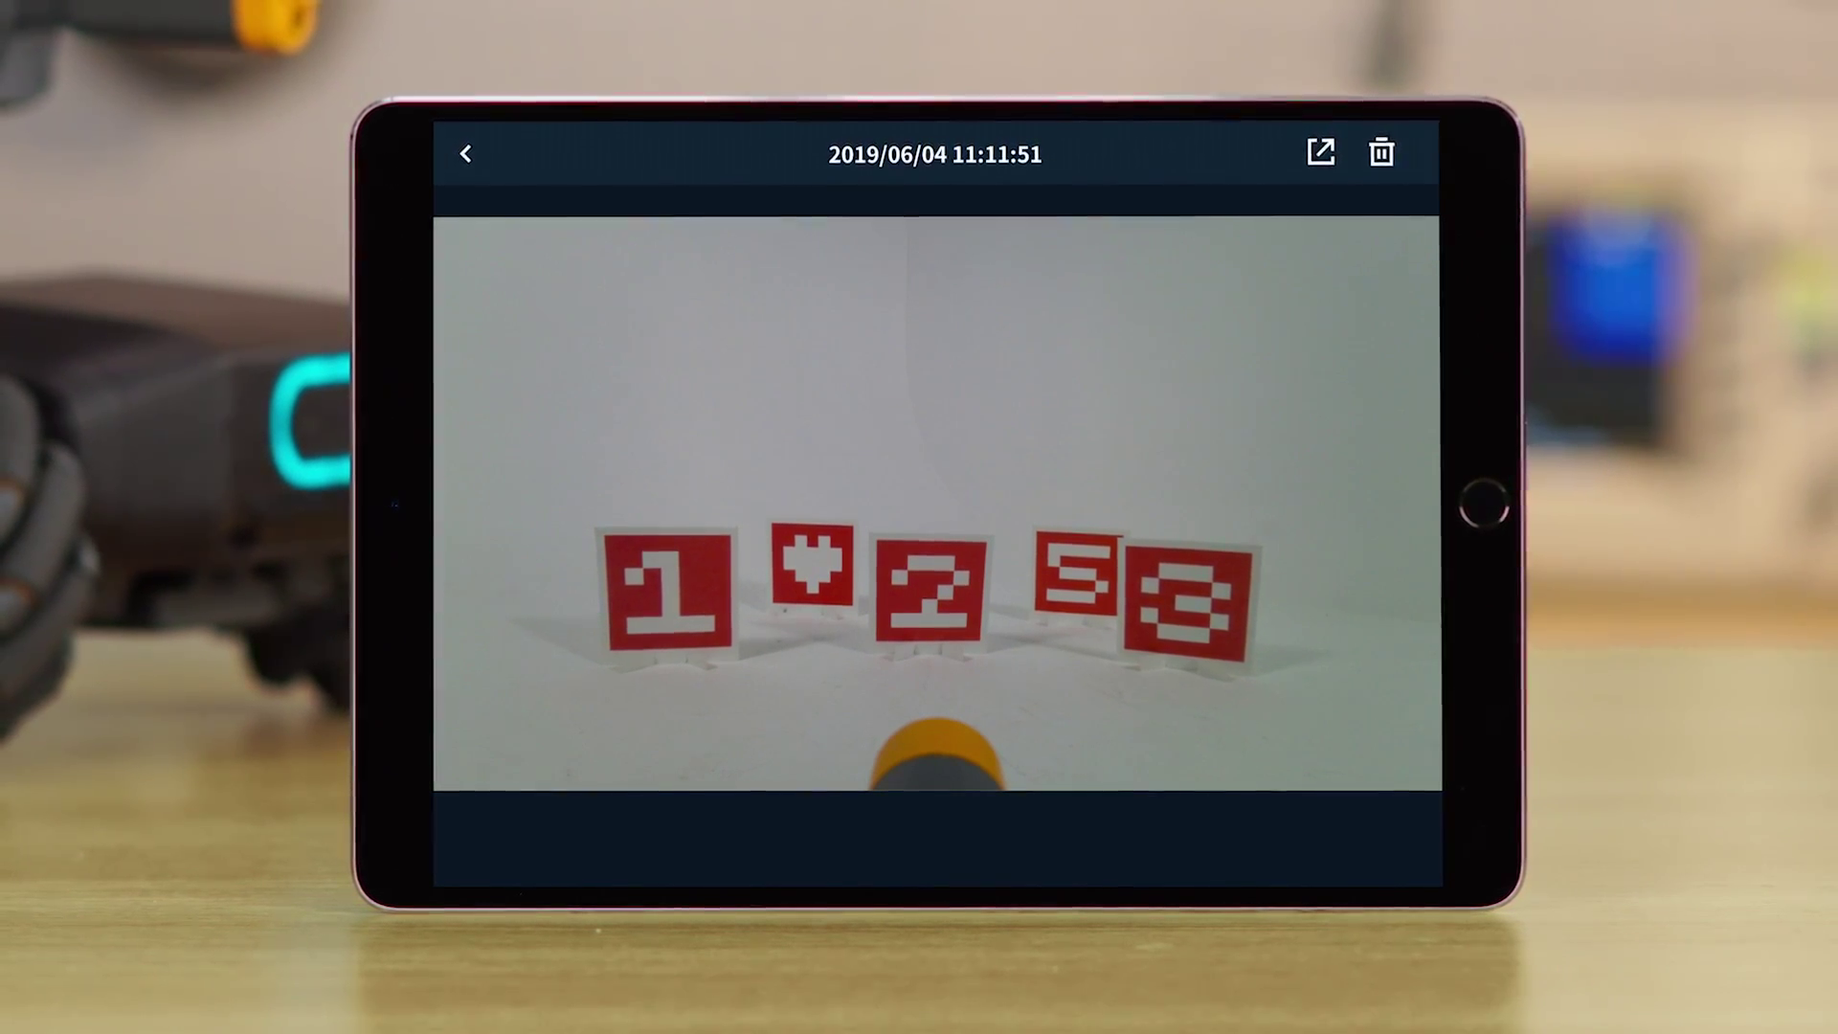
{"action": "left_click", "coordinate": [1323, 150]}
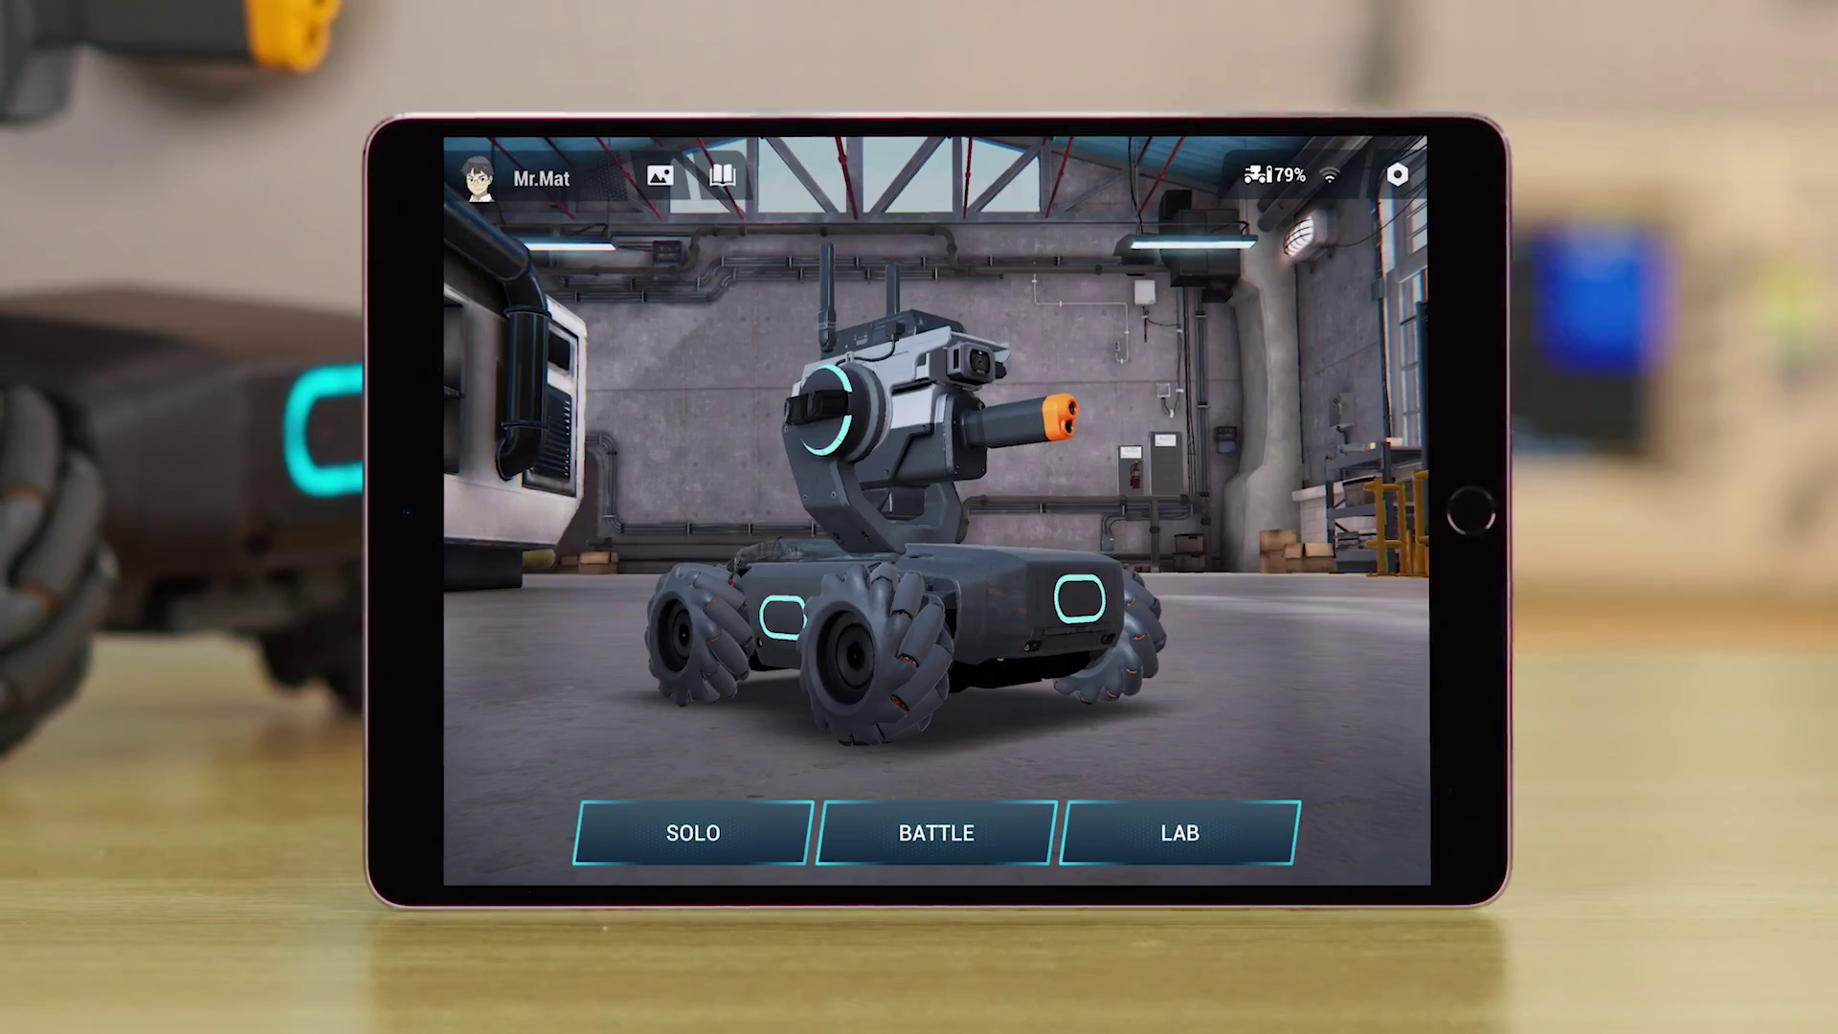